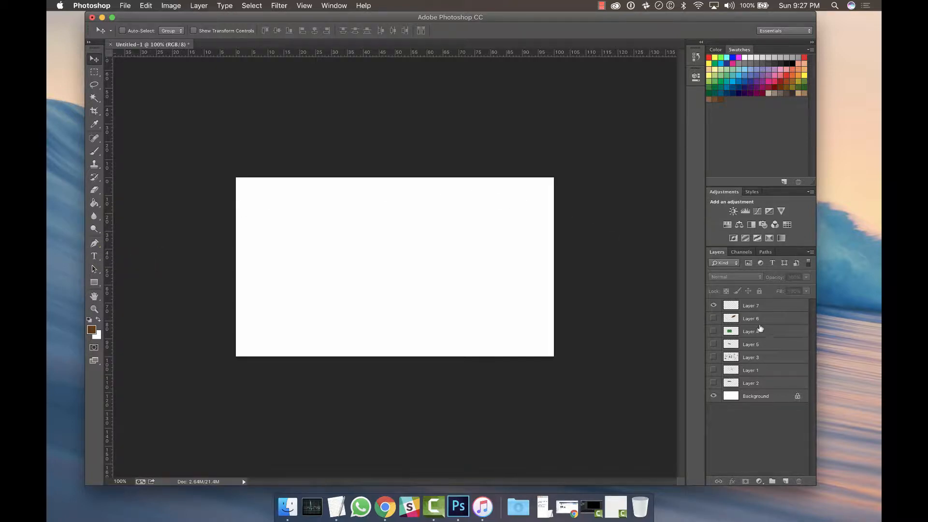
Select Layer 7 in the layers list as the active layer.
left_click(755, 307)
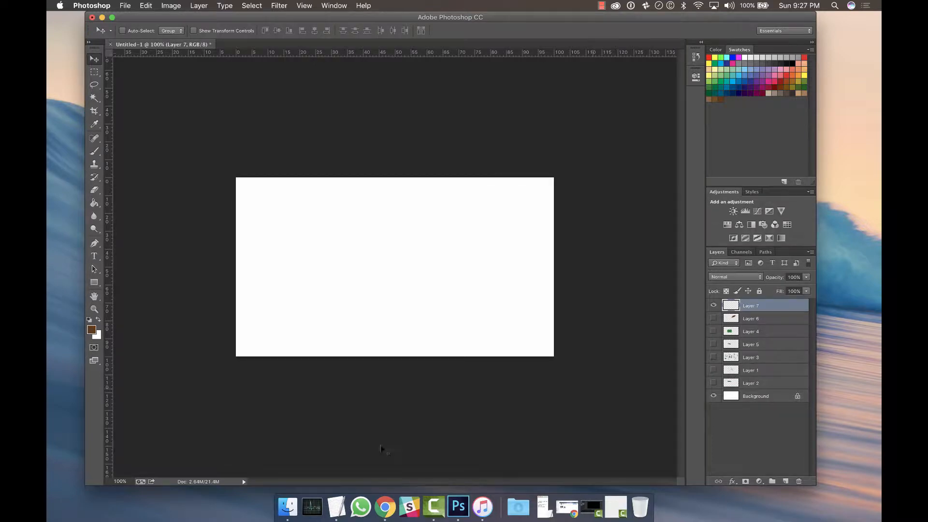
left_click(385, 502)
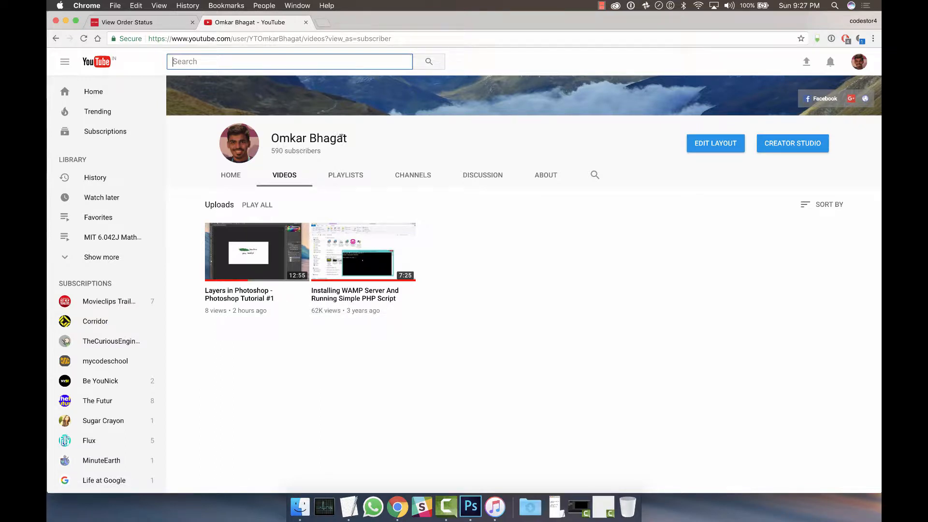
left_click(65, 21)
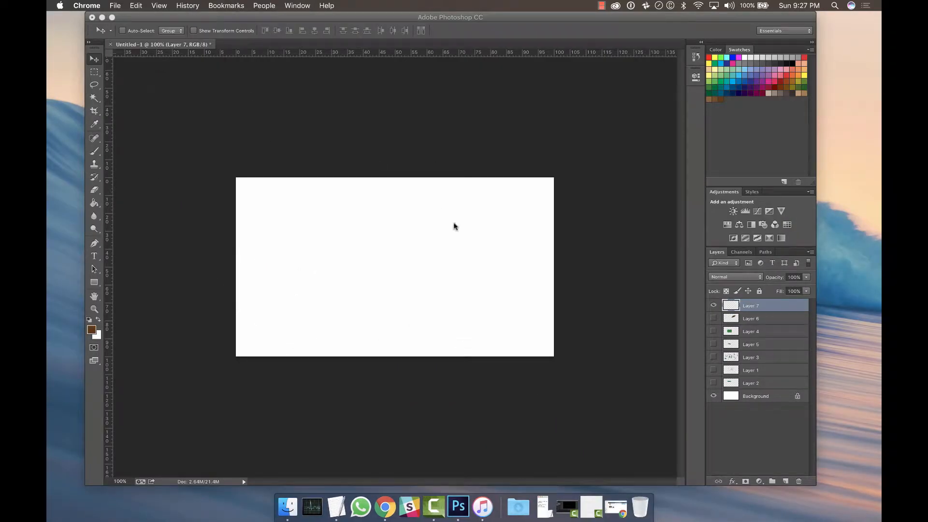
left_click(773, 309)
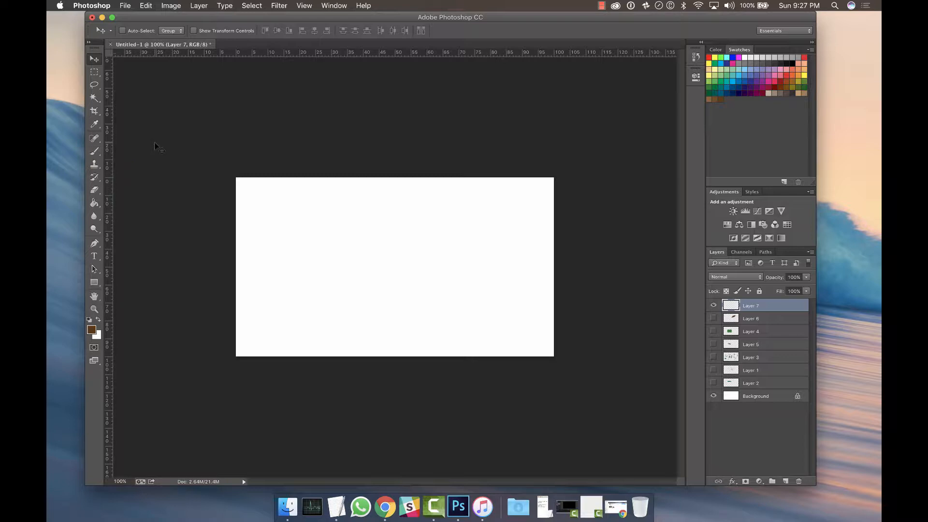
Activate the Brush Tool and view the other tools grouped with it.
key("b")
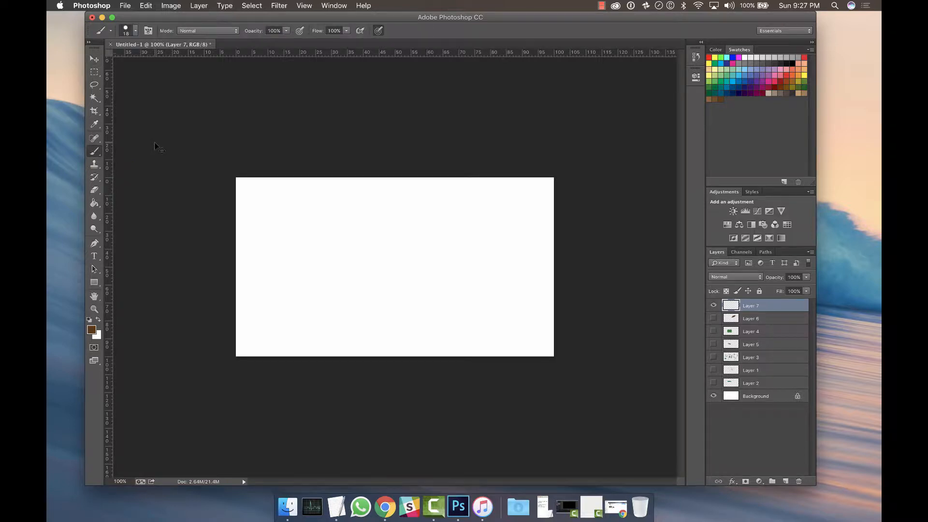
right_click(96, 154)
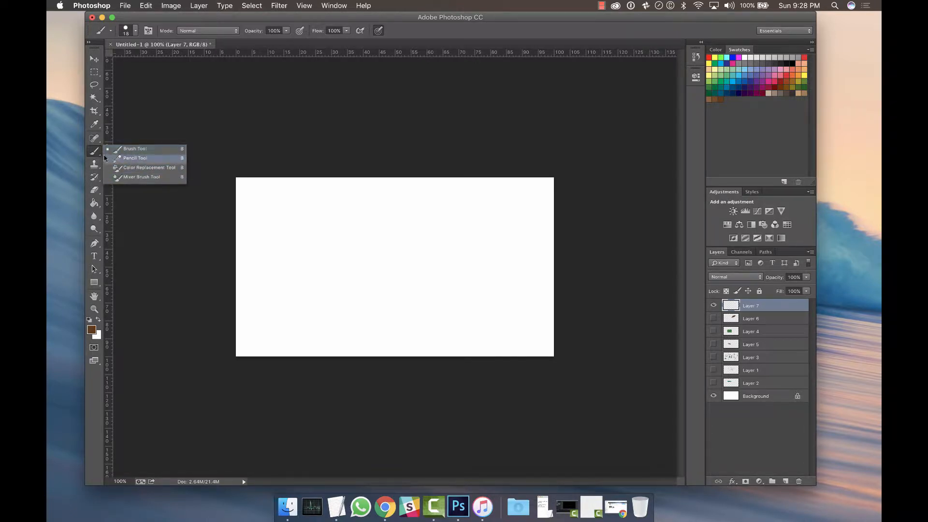
left_click(179, 123)
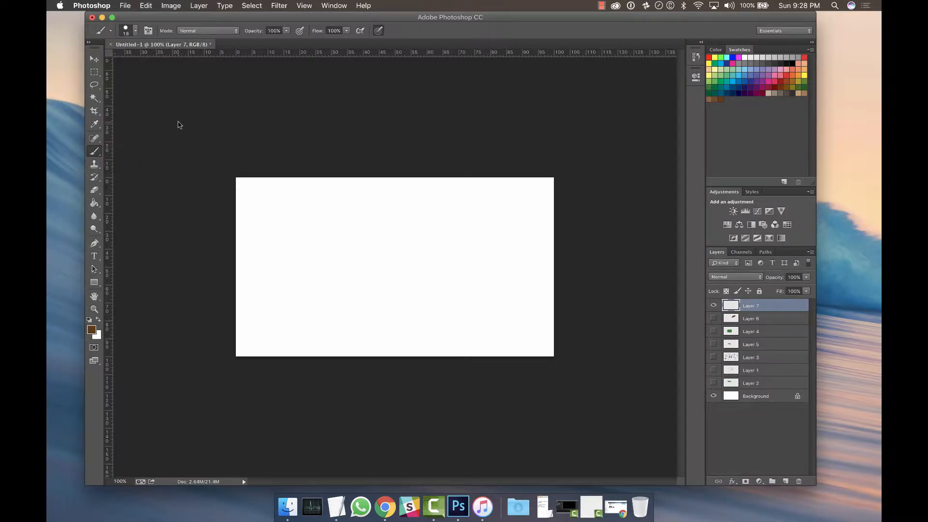
left_click(96, 155)
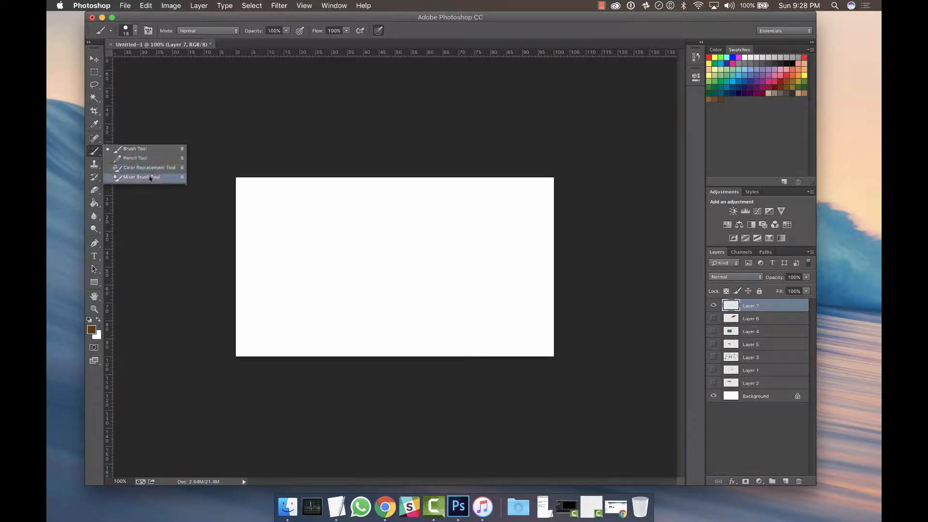
left_click(177, 124)
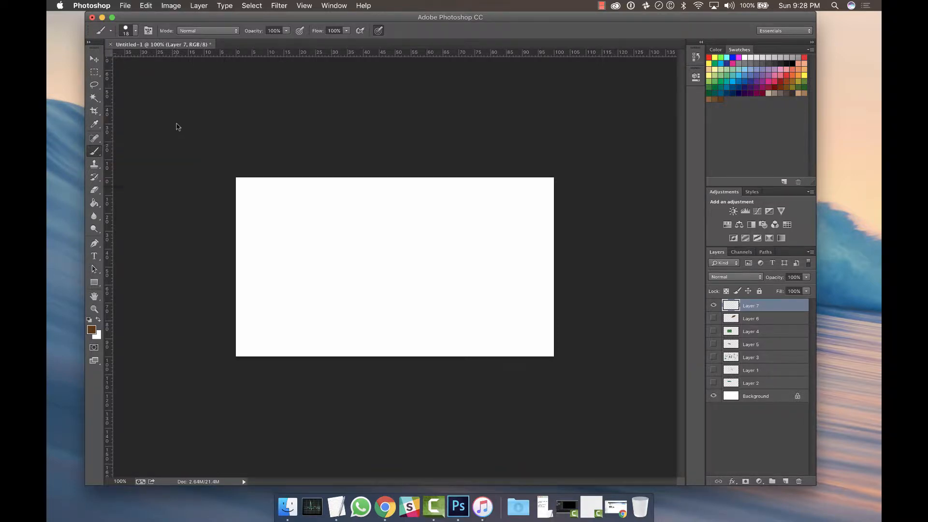
left_click(97, 154)
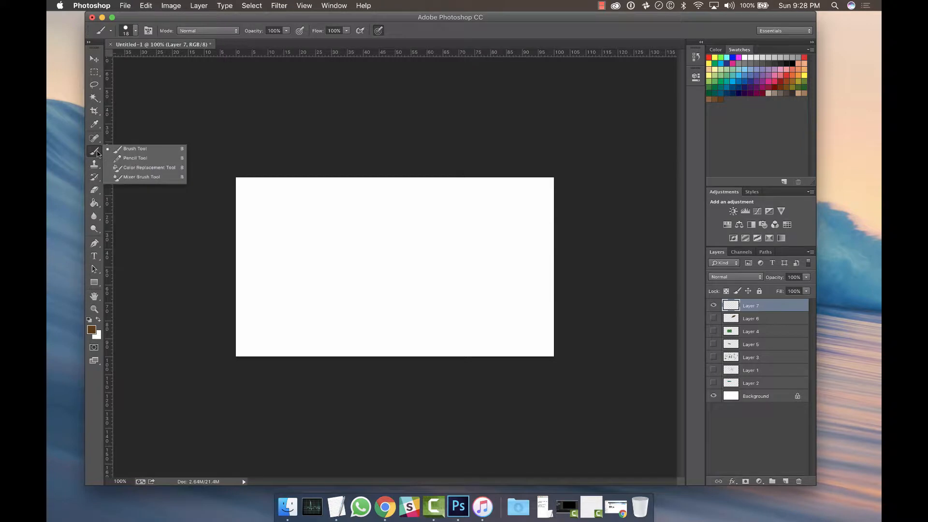
left_click(169, 131)
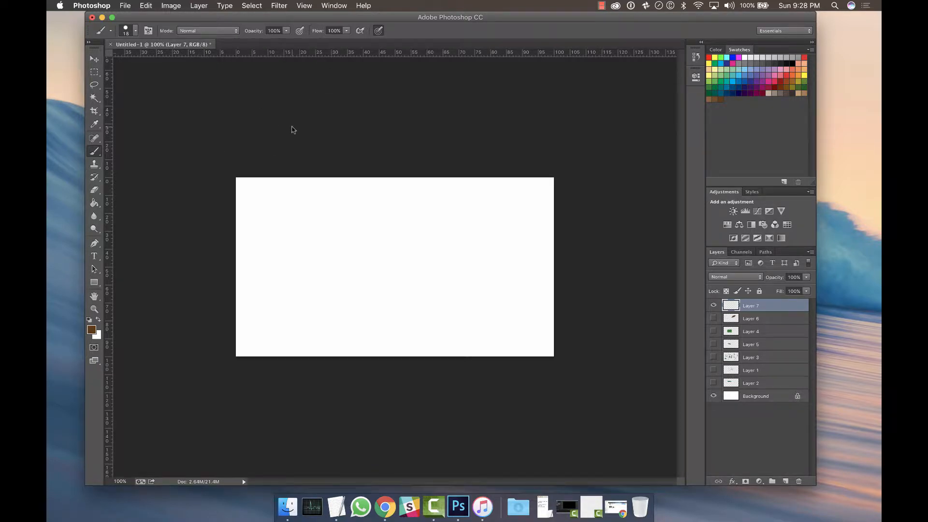
Cycle through the tools in the brush group until the Brush Tool is active again.
key("shift+b")
key("shift+b")
key("shift+b")
key("shift+b")
key("shift+b")
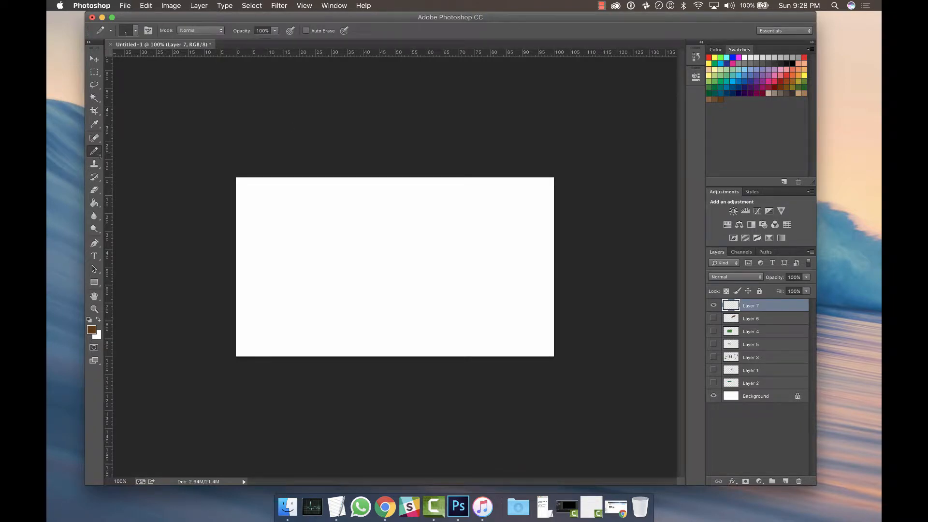
key("shift+b")
key("shift+b")
key("shift+b")
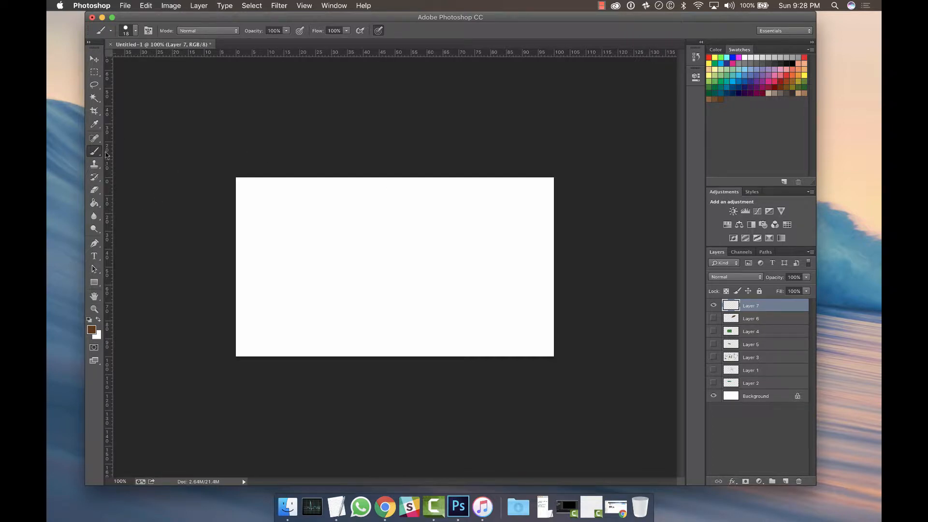
Paint a trial brown squiggle across the canvas and undo it.
mouse_move(307, 270)
left_mouse_down()
mouse_move(371, 245)
mouse_move(415, 246)
mouse_move(436, 230)
mouse_move(525, 234)
left_mouse_up()
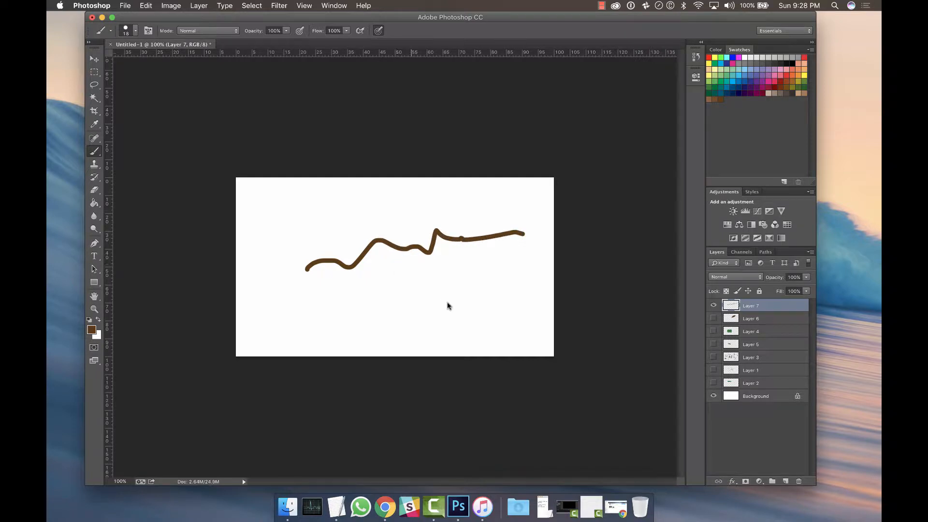
key("super+z")
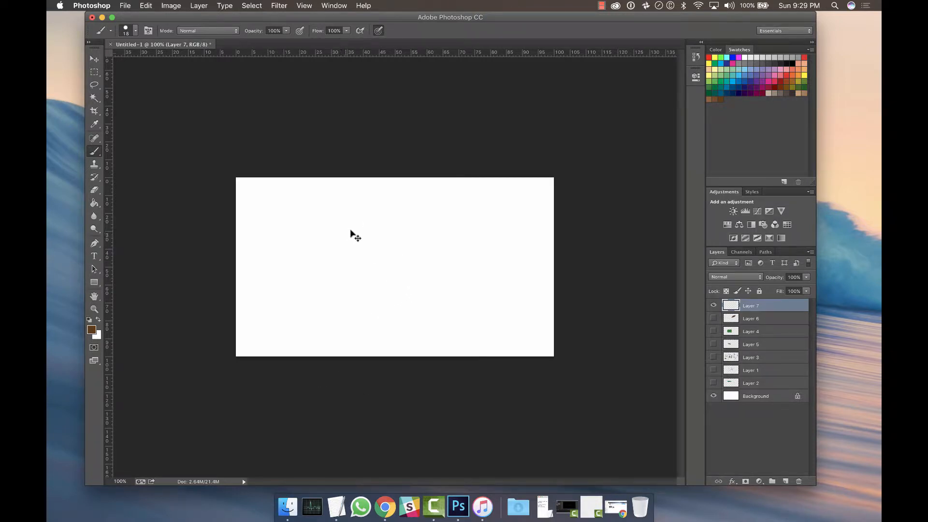
Reset the colours to default black and sketch a round head outline, then undo the stroke.
left_click(89, 320)
key("super+equal")
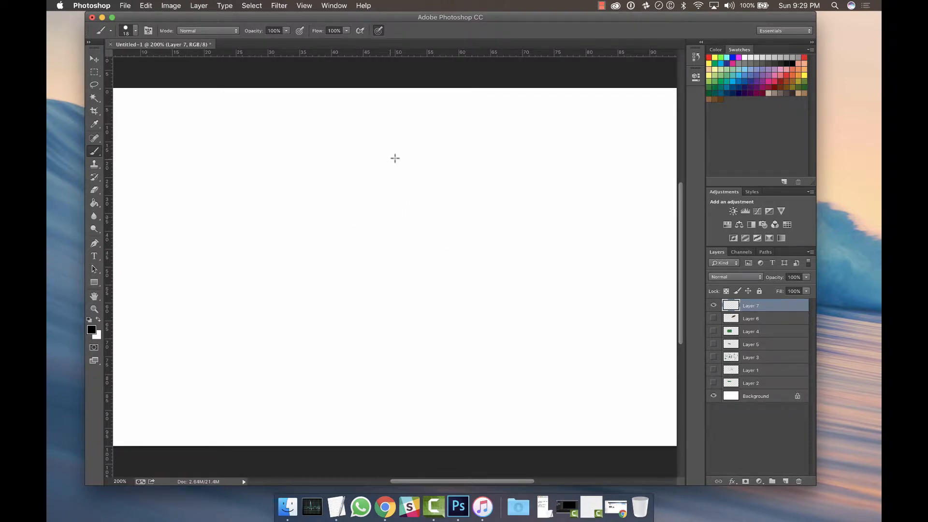
mouse_move(417, 150)
left_mouse_down()
mouse_move(359, 162)
mouse_move(342, 199)
mouse_move(364, 238)
mouse_move(417, 252)
mouse_move(451, 228)
mouse_move(456, 186)
mouse_move(438, 159)
mouse_move(406, 146)
left_mouse_up()
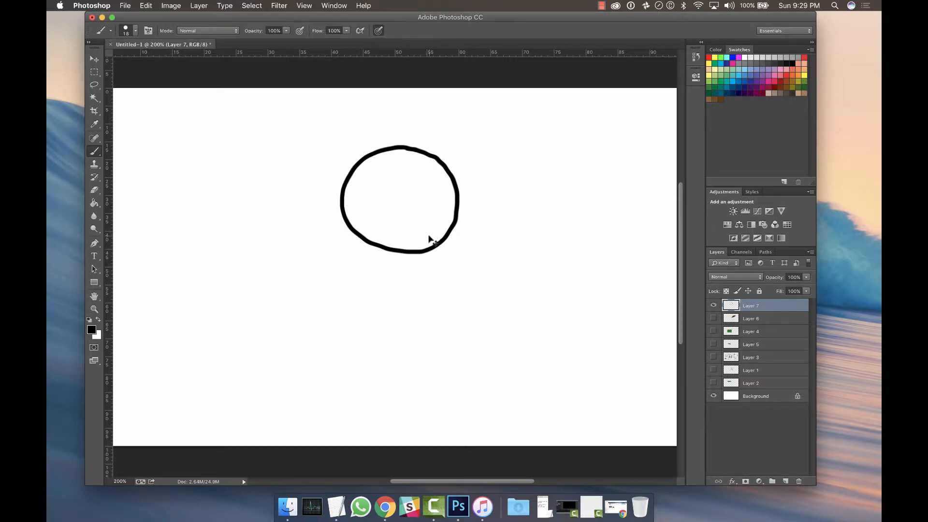
key("super+z")
Redraw the stick figure's round head, trying and undoing several strokes along the way.
key("super+z")
key("super+z")
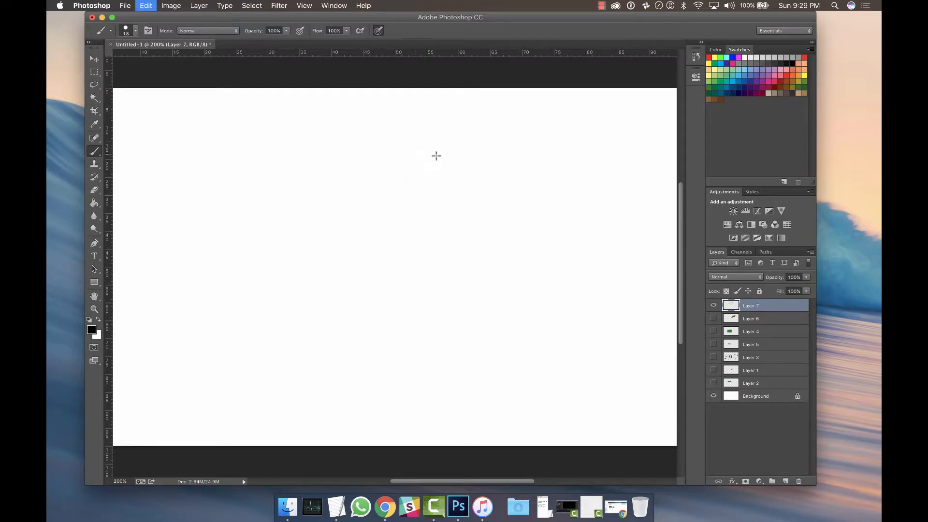
mouse_move(436, 155)
left_mouse_down()
mouse_move(414, 159)
mouse_move(441, 164)
mouse_move(410, 159)
left_mouse_up()
key("super+z")
key("super+z")
mouse_move(438, 154)
left_mouse_down()
mouse_move(329, 187)
mouse_move(397, 146)
mouse_move(336, 205)
mouse_move(425, 140)
mouse_move(371, 143)
mouse_move(442, 152)
mouse_move(325, 205)
mouse_move(442, 145)
mouse_move(419, 253)
mouse_move(428, 146)
mouse_move(385, 144)
mouse_move(347, 160)
mouse_move(439, 166)
left_mouse_up()
key("super+z")
key("super+z")
key("super+z")
key("super+z")
key("super+z")
key("super+z")
key("super+z")
key("super+z")
key("super+z")
left_click_drag(369, 157, 401, 185)
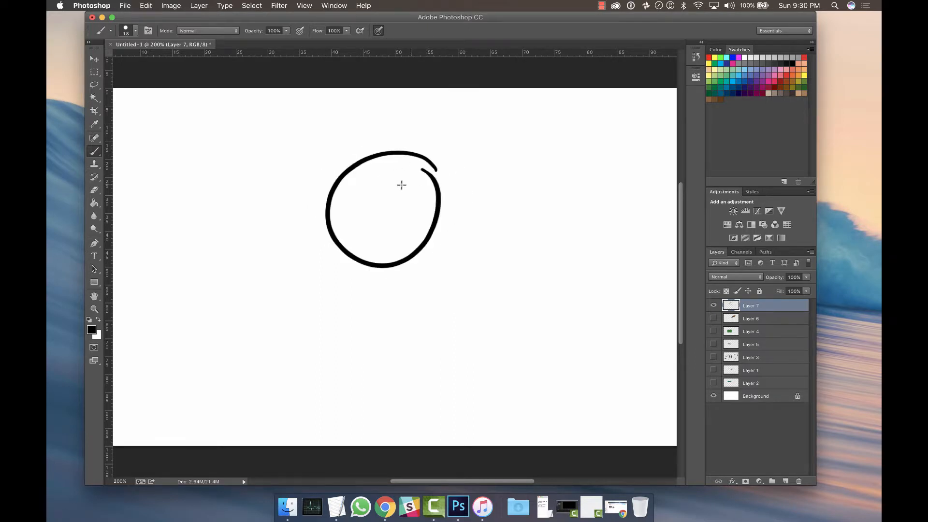
key("super+z")
mouse_move(451, 164)
left_mouse_down()
mouse_move(456, 201)
mouse_move(452, 170)
left_mouse_up()
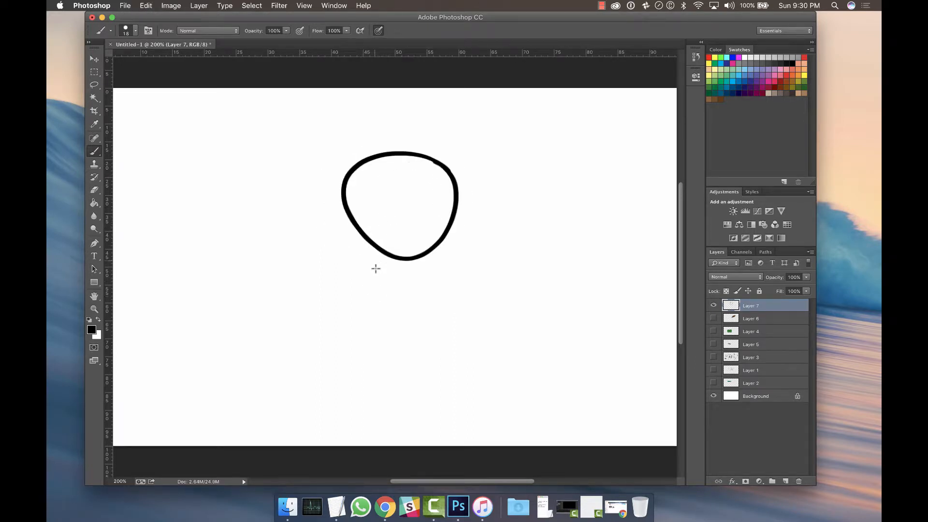
Draw the two vertical torso lines below the head.
left_click_drag(377, 249, 378, 319)
key("super+z")
left_click_drag(377, 248, 381, 322)
key("super+z")
left_click_drag(428, 252, 429, 318)
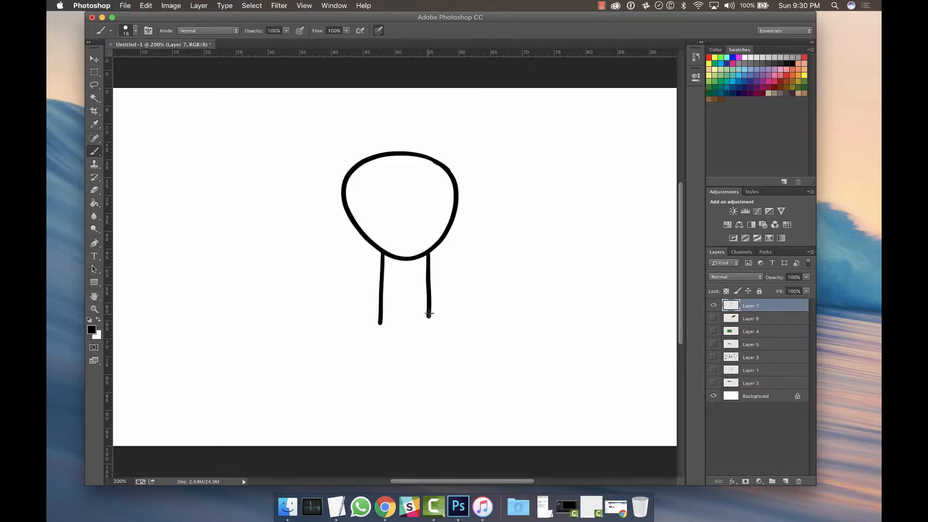
Close the bottom of the torso and draw two legs beneath it.
key("super+z")
left_click_drag(426, 258, 424, 323)
key("super+z")
mouse_move(426, 254)
left_mouse_down()
mouse_move(423, 323)
mouse_move(375, 407)
left_mouse_up()
key("super+z")
left_click_drag(423, 325, 430, 406)
key("super+z")
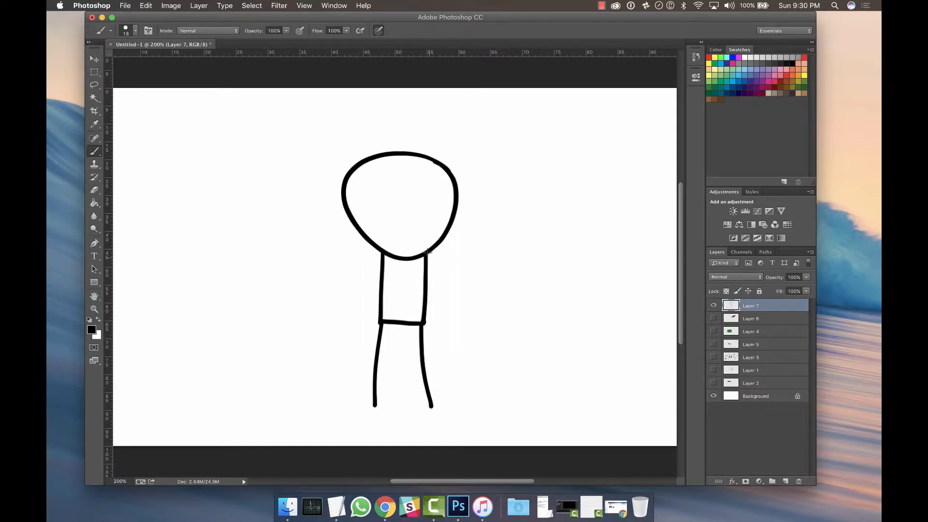
Draw the right arm hanging beside the torso.
left_click_drag(428, 251, 439, 312)
key("super+z")
left_click_drag(427, 252, 439, 312)
key("super+z")
left_click_drag(428, 254, 444, 316)
key("super+z")
left_click_drag(427, 254, 446, 317)
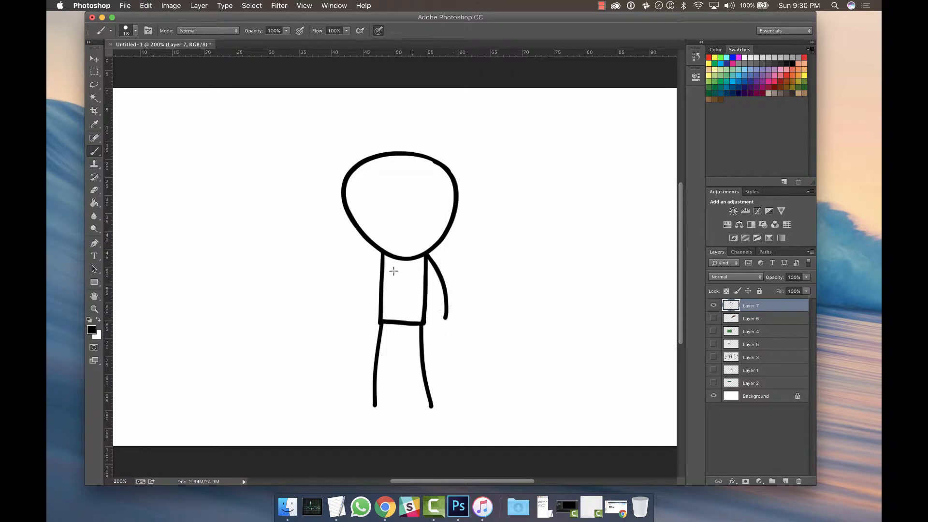
Draw the left arm beside the torso and add two eyes and a smile to the face.
left_click_drag(381, 252, 361, 319)
key("super+z")
left_click_drag(381, 254, 361, 319)
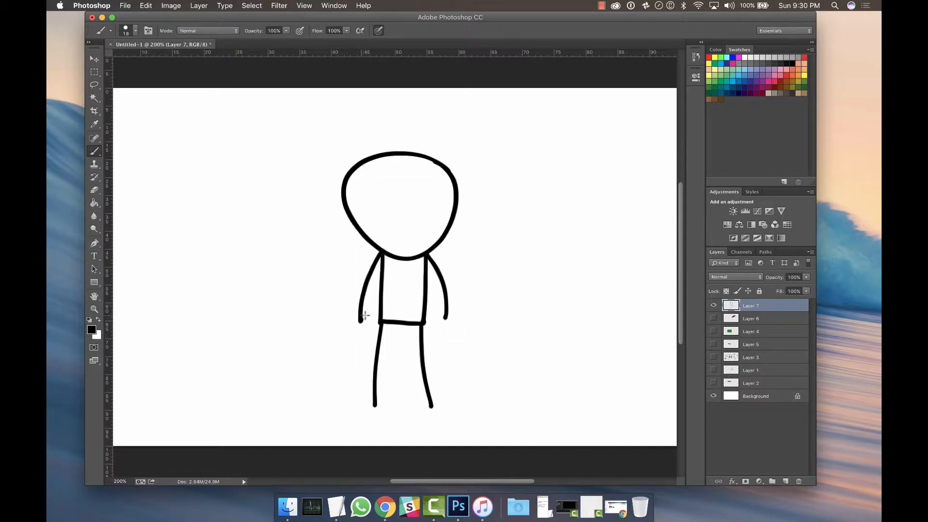
mouse_move(389, 198)
left_mouse_down()
mouse_move(389, 211)
mouse_move(417, 211)
mouse_move(406, 238)
left_mouse_up()
Move the stick figure slightly up and to the right with the Move tool.
left_click(94, 59)
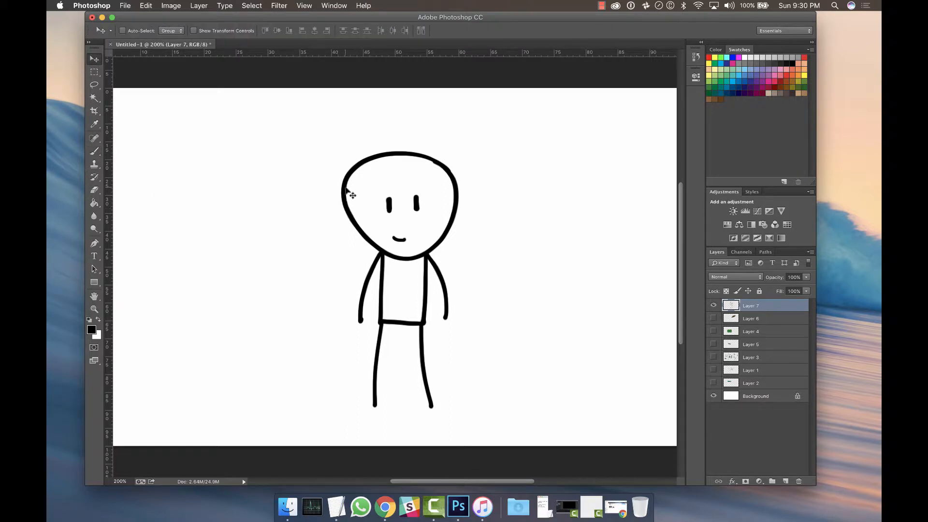
left_click_drag(346, 189, 355, 162)
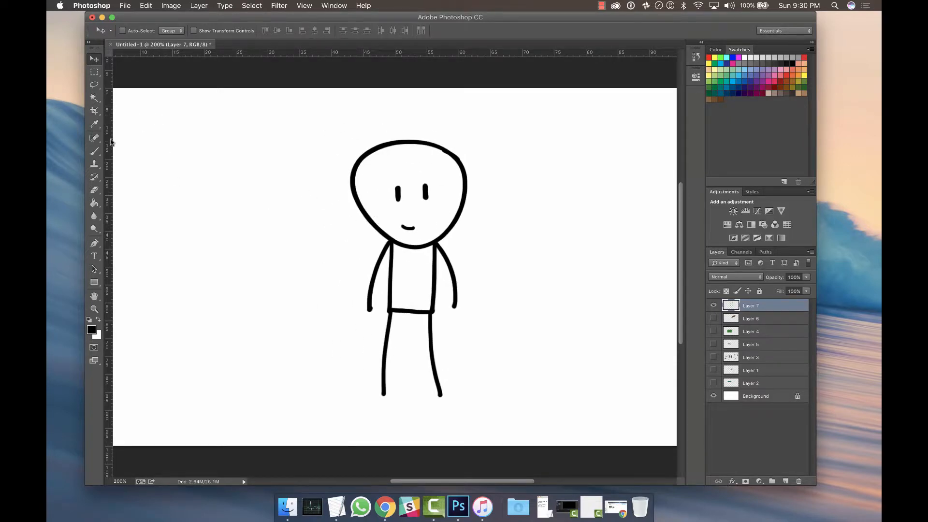
Lasso the upper-left part of the head, delete it and undo the deletion.
left_click(95, 87)
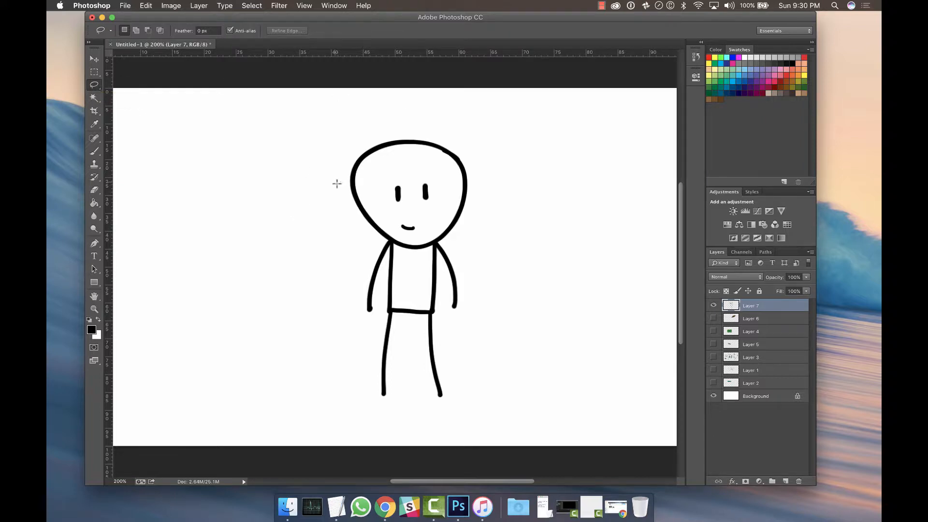
mouse_move(337, 184)
left_mouse_down()
mouse_move(402, 174)
mouse_move(423, 152)
mouse_move(416, 127)
mouse_move(375, 121)
mouse_move(323, 150)
mouse_move(336, 183)
left_mouse_up()
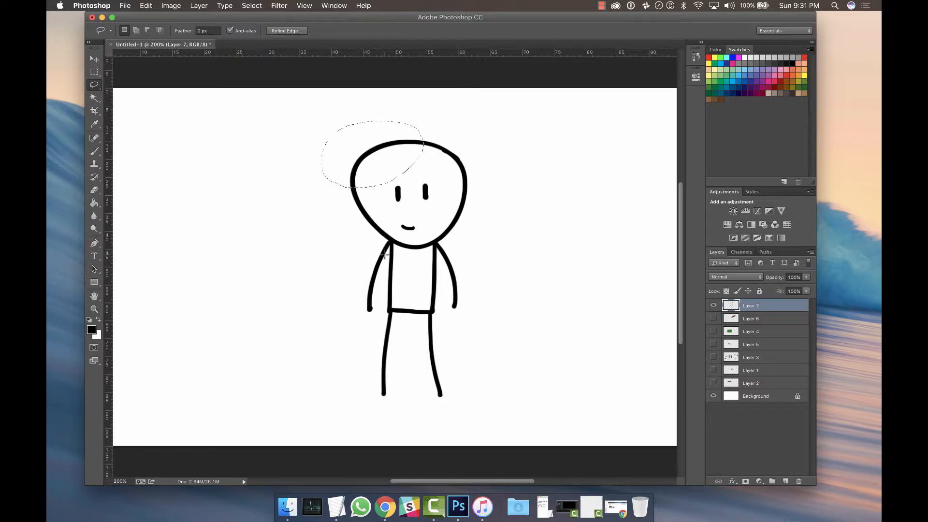
key("Delete")
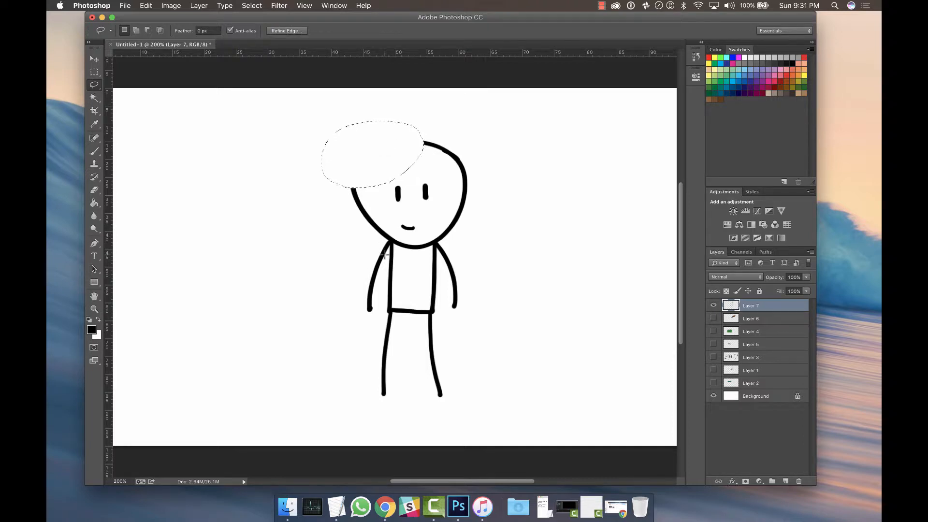
key("super+z")
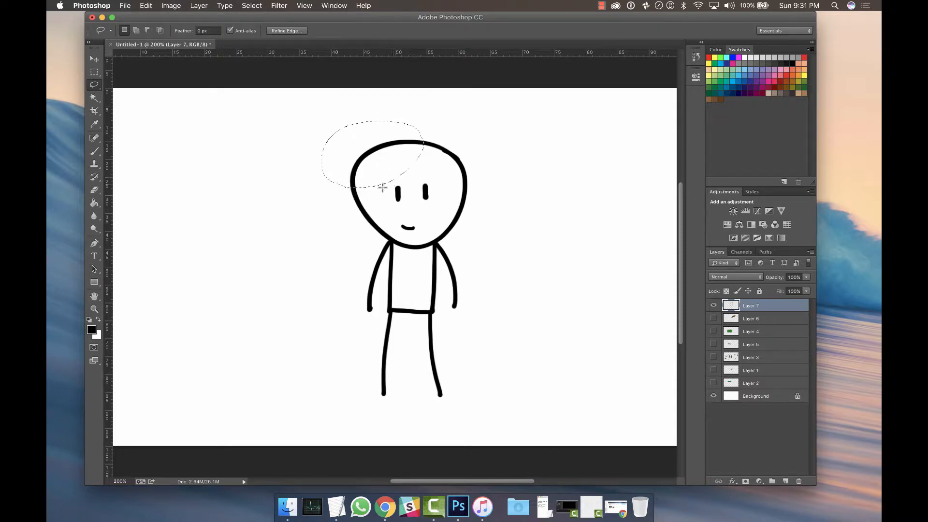
Deselect the lasso selection and review the undo commands in the Edit menu.
left_click(380, 208)
left_click(146, 6)
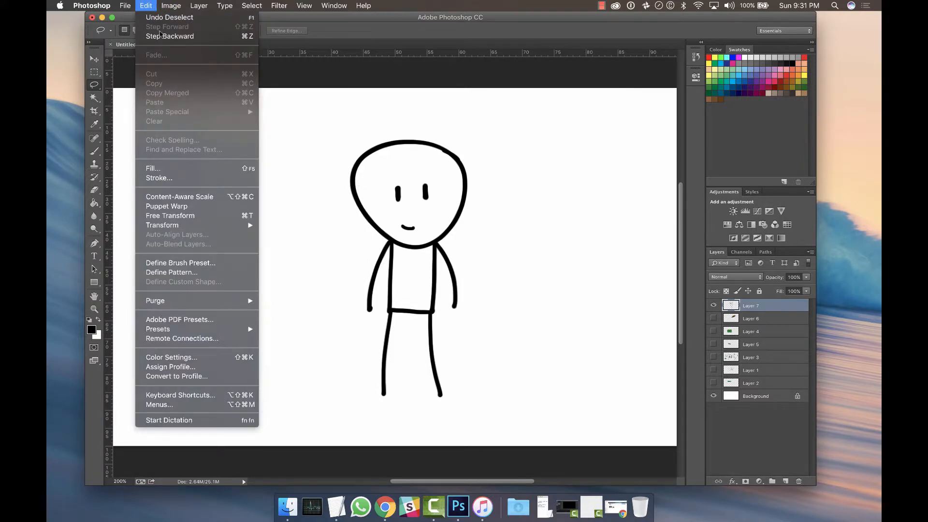
left_click(420, 189)
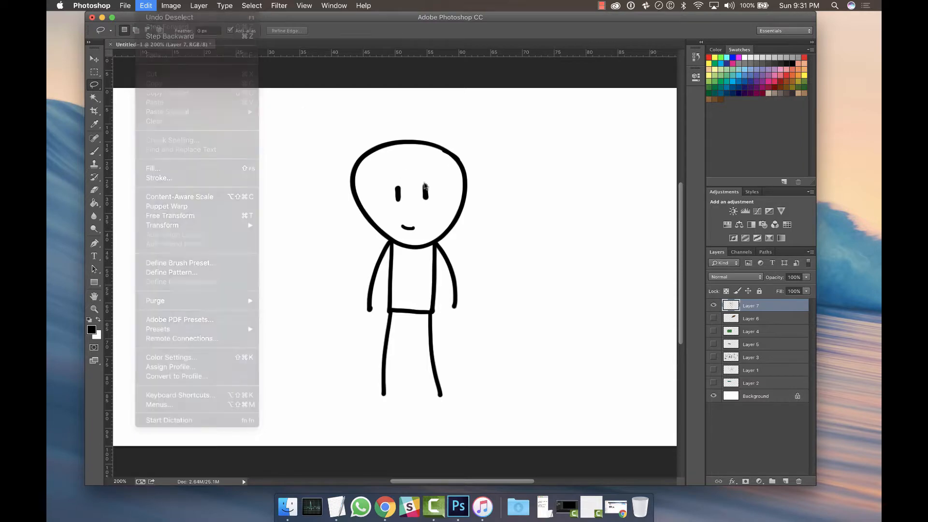
Step backward and forward through the history several times.
key("F1")
key("F1")
key("F1")
key("super+alt+z")
key("super+alt+z")
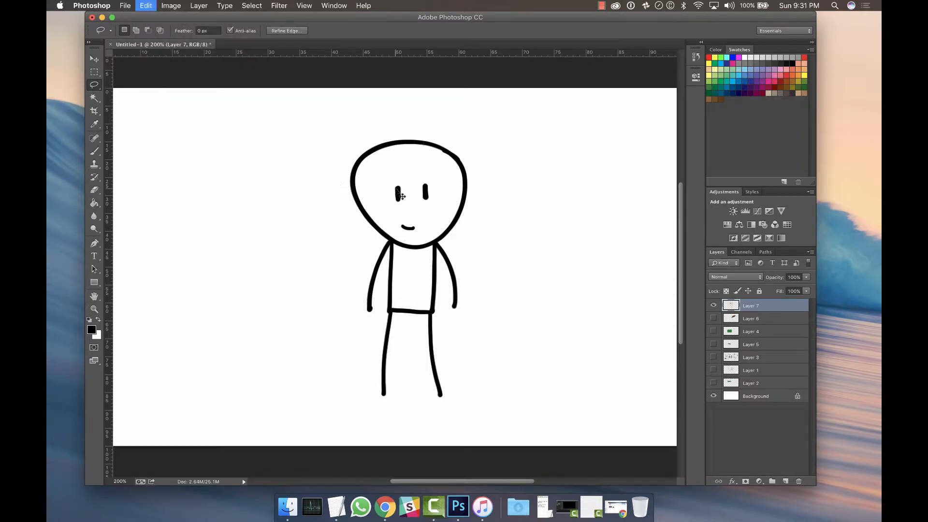
key("super+shift+z")
key("super+shift+z")
left_click(402, 197)
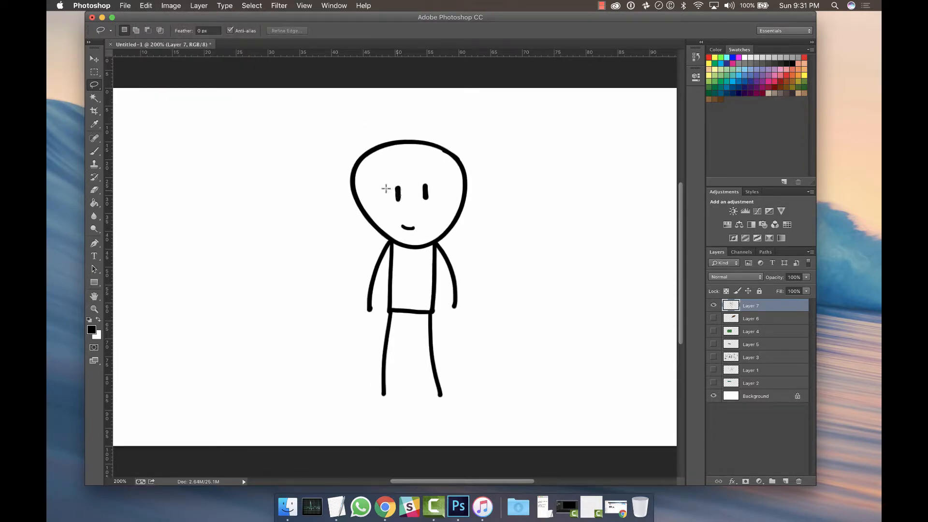
Lasso the upper-left part of the head and move it up and to the left with the Move tool.
left_click_drag(335, 190, 376, 189)
key("super+z")
mouse_move(342, 180)
left_mouse_down()
mouse_move(391, 113)
mouse_move(329, 183)
left_mouse_up()
key("v")
mouse_move(363, 155)
left_mouse_down()
mouse_move(315, 145)
mouse_move(277, 156)
left_mouse_up()
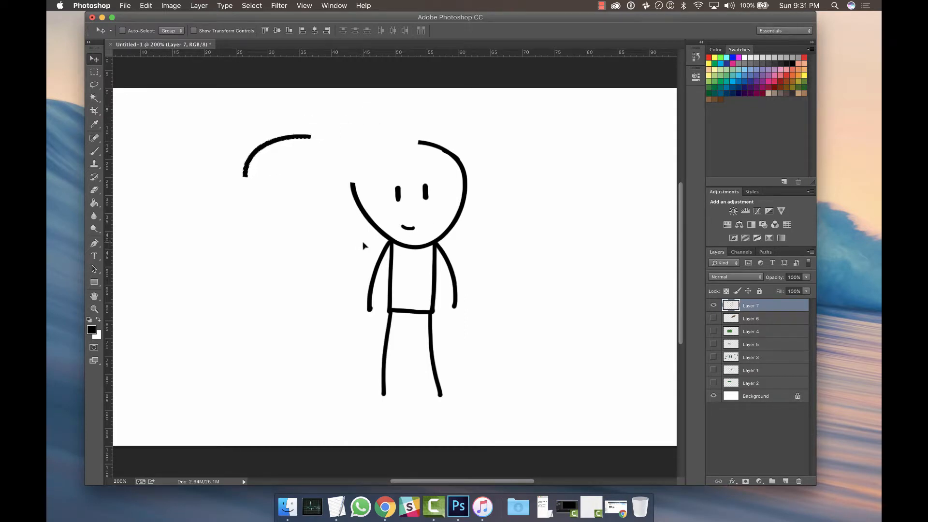
Toggle undo and redo of the head-part move several times, leaving the move undone.
key("super+z")
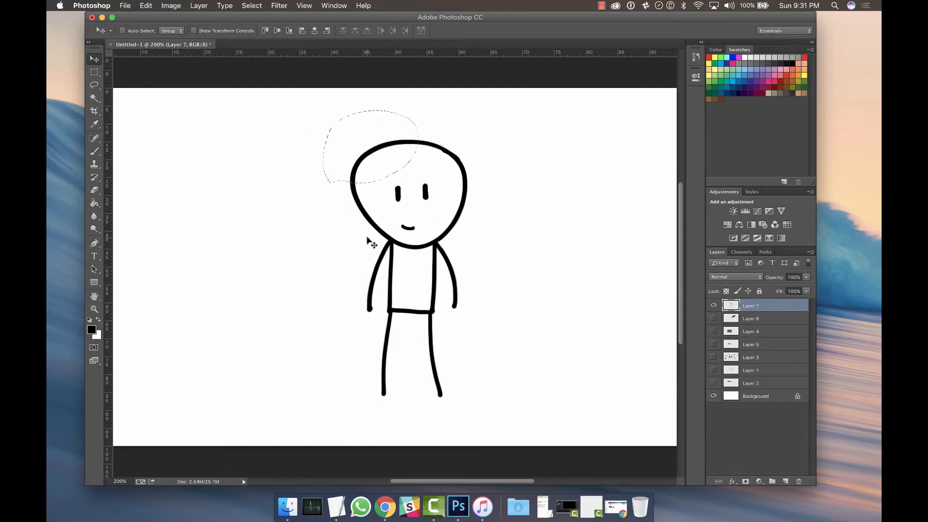
left_click(146, 6)
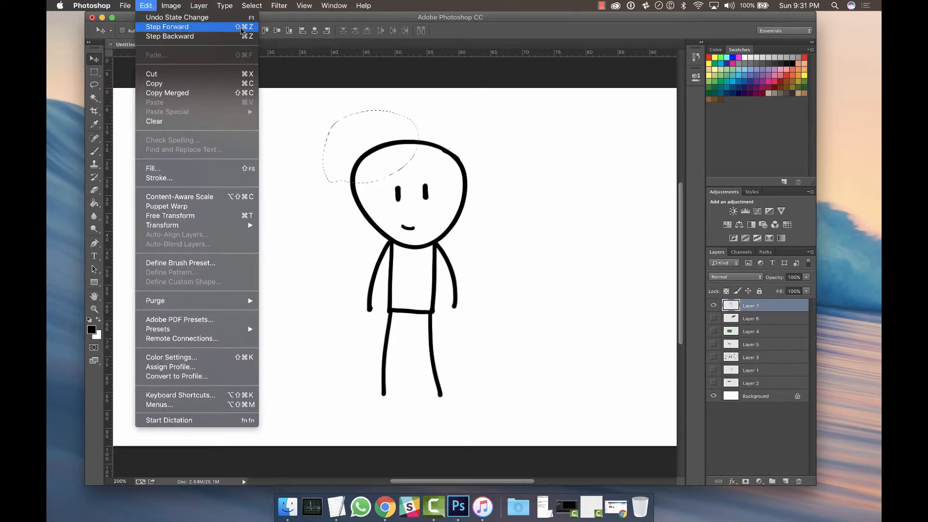
left_click(398, 24)
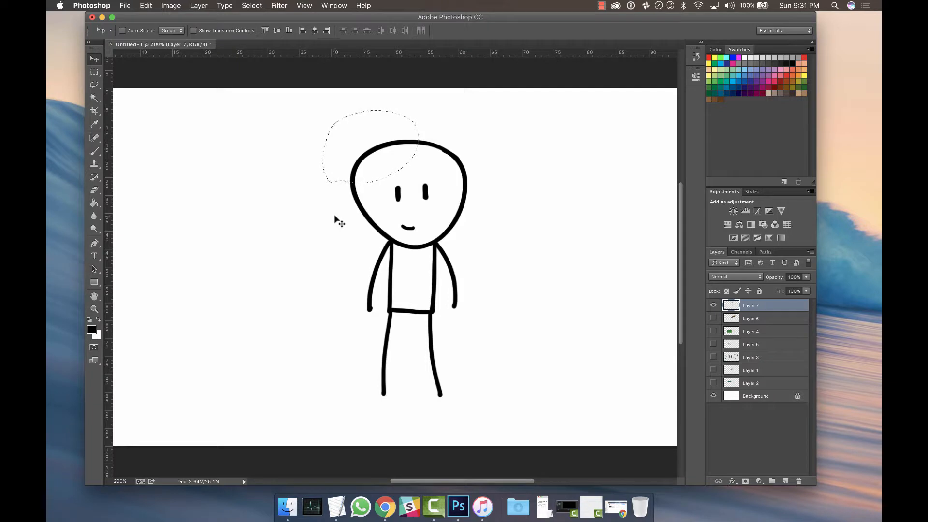
key("super+z")
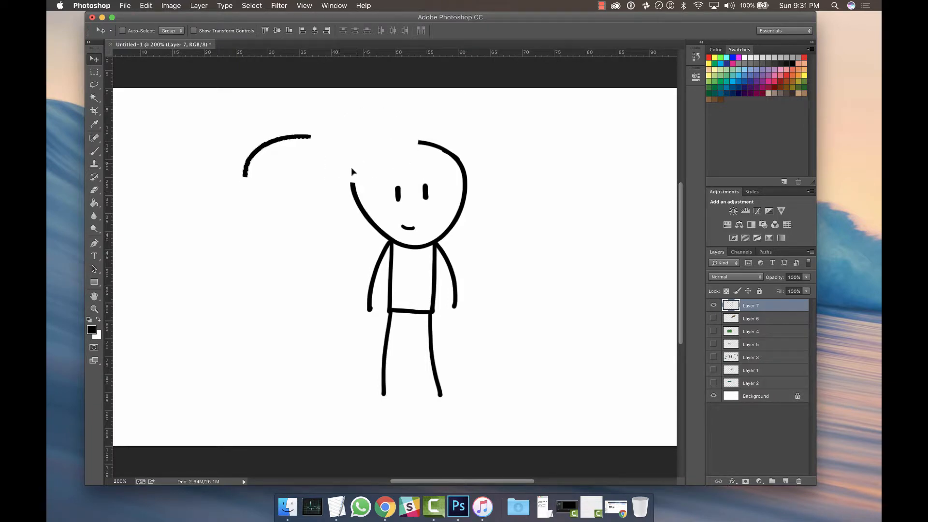
key("super+z")
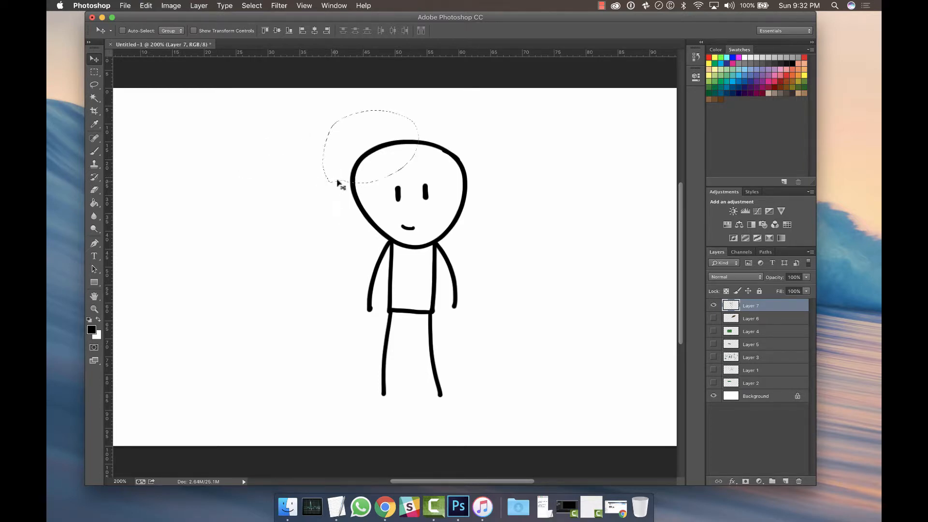
Deselect, select the inside of the head with the Magic Wand, and inspect the selection edge up close.
key("super+d")
left_click(96, 100)
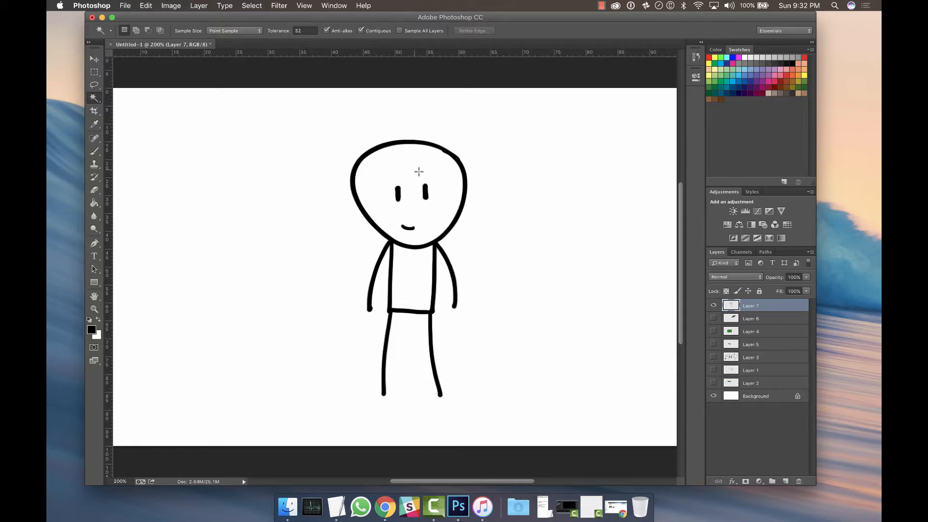
left_click(418, 191)
key("super+plus")
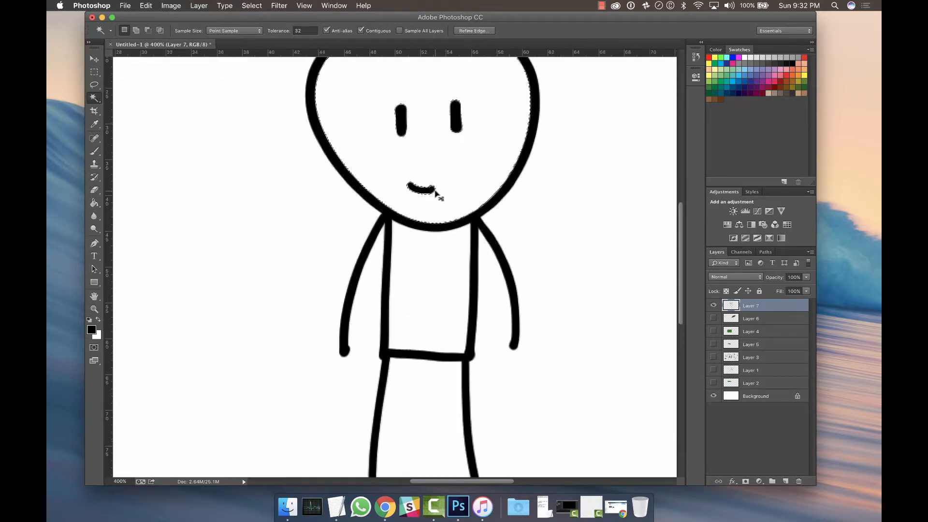
key("space")
left_click_drag(454, 187, 435, 248)
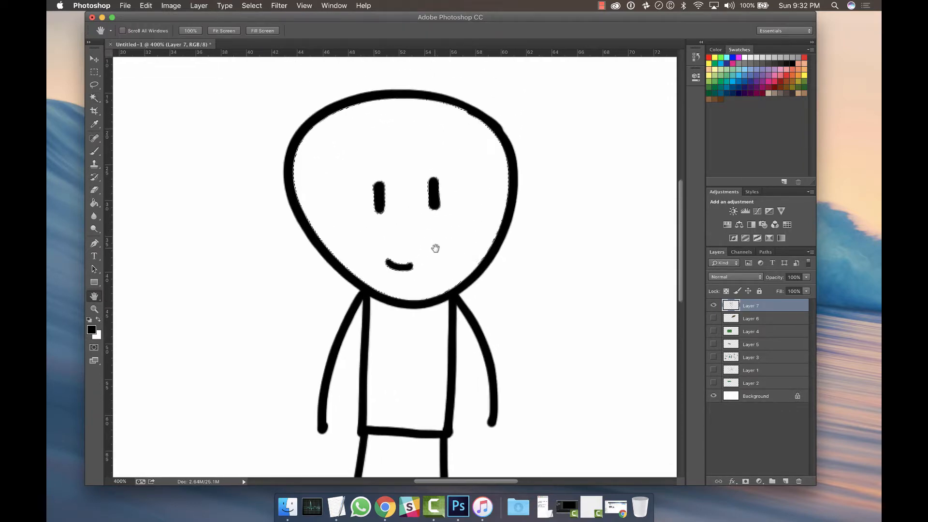
left_click_drag(330, 281, 255, 273)
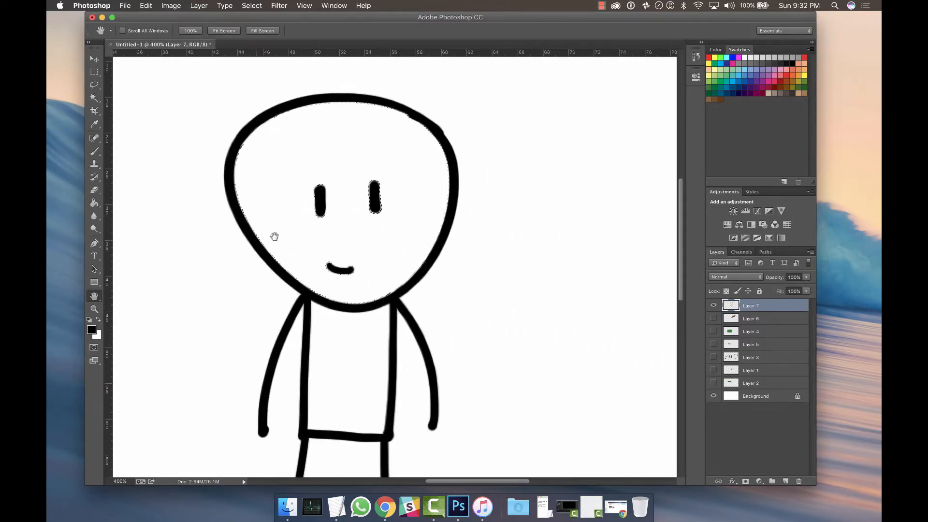
left_click_drag(457, 192, 401, 396)
left_click_drag(354, 284, 379, 180)
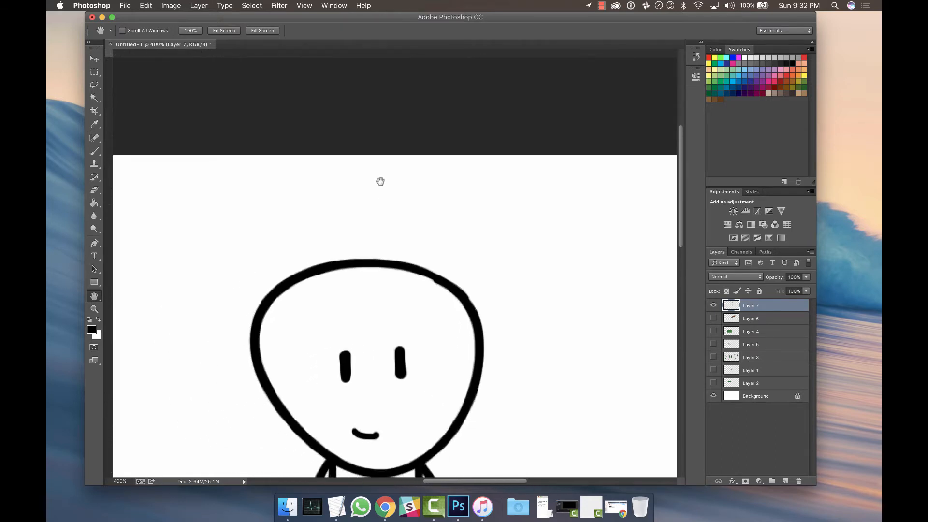
left_click_drag(356, 328, 373, 278)
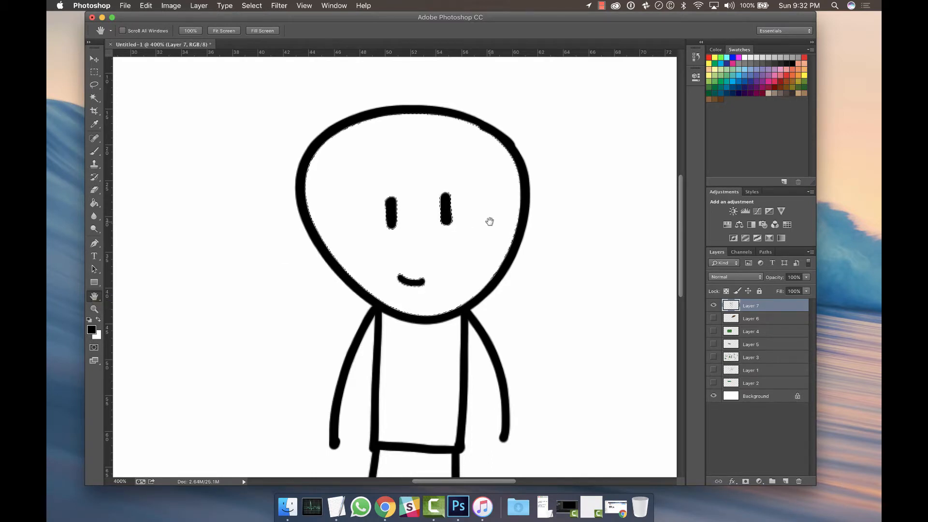
left_click_drag(489, 220, 372, 242)
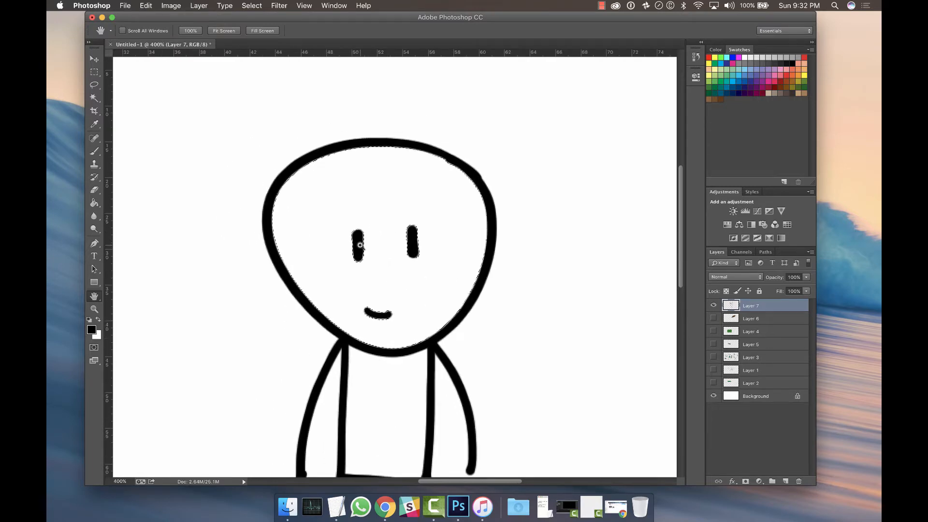
scroll(359, 243, "up", 2)
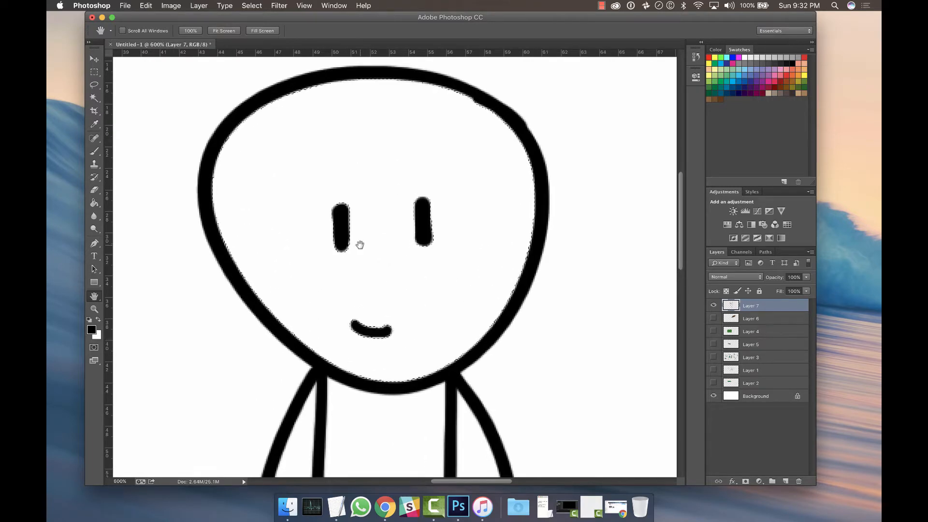
key("super+equal")
key("super+equal")
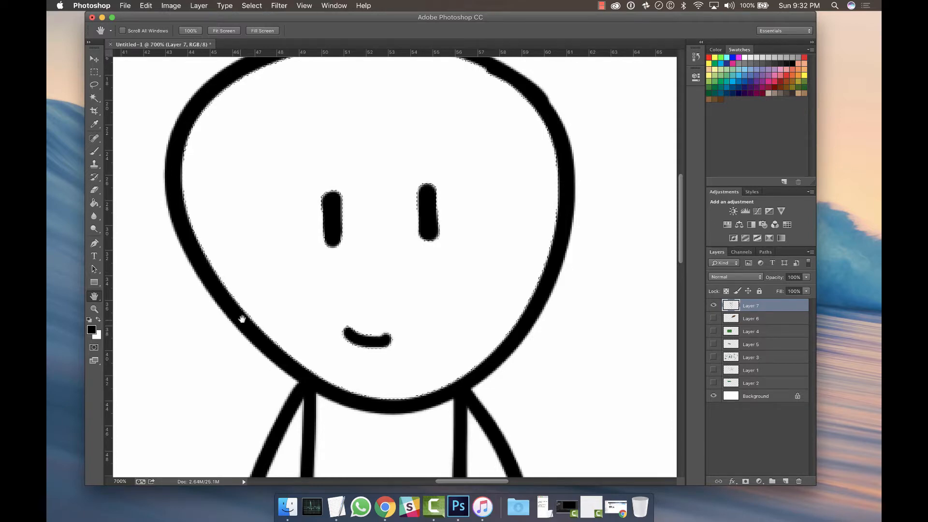
key("super+minus")
key("super+minus")
key("super+minus")
key("super+minus")
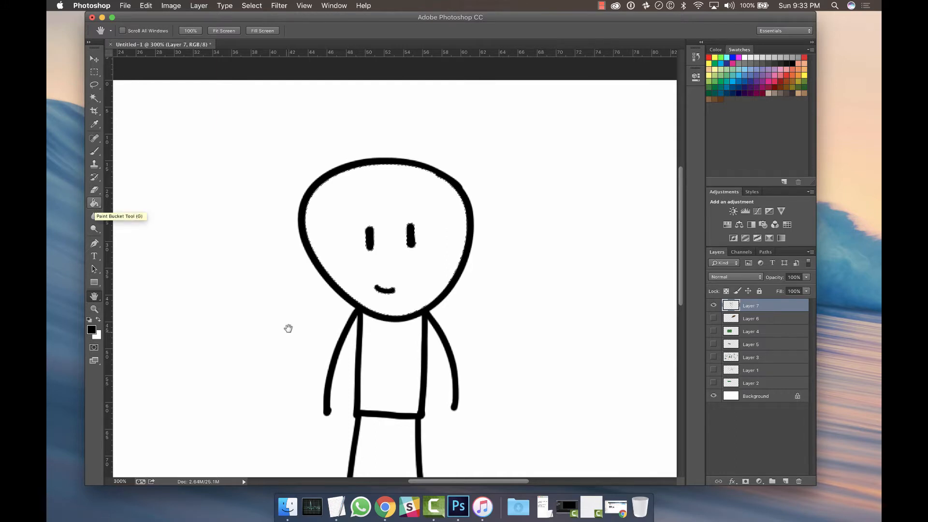
Fill the selected head interior with a tan swatch colour using the Paint Bucket tool.
left_click(95, 205)
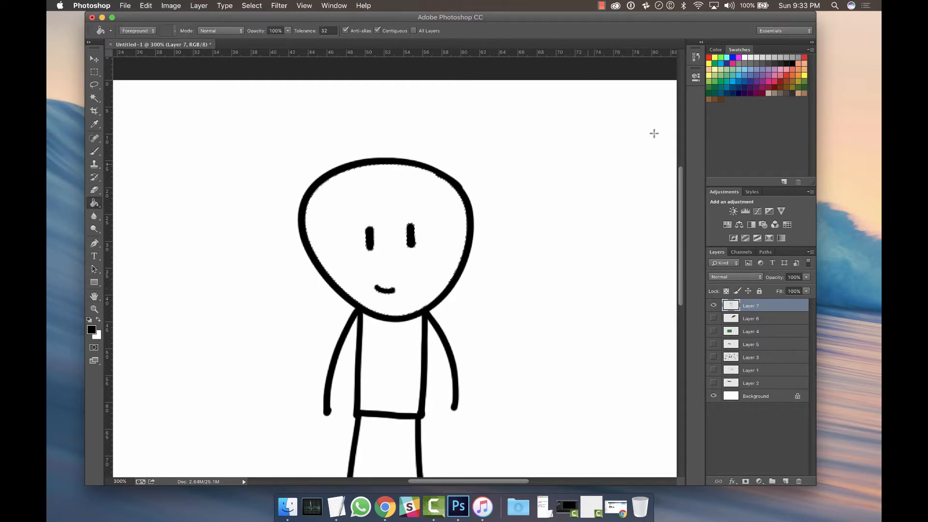
left_click(803, 94)
left_click(387, 197)
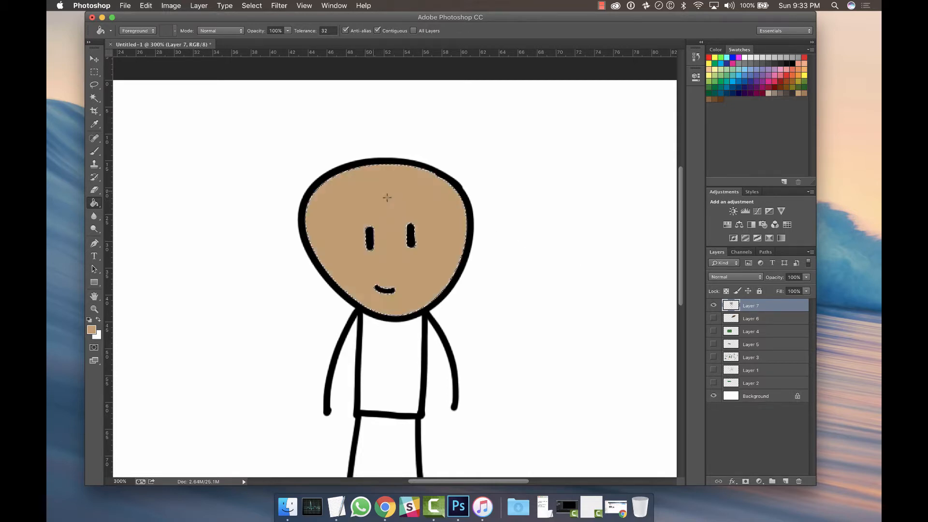
Move the filled head aside with the Move tool, undo the move, and step backward to remove the fill.
key("super+d")
left_click(94, 59)
left_click_drag(343, 203, 389, 204)
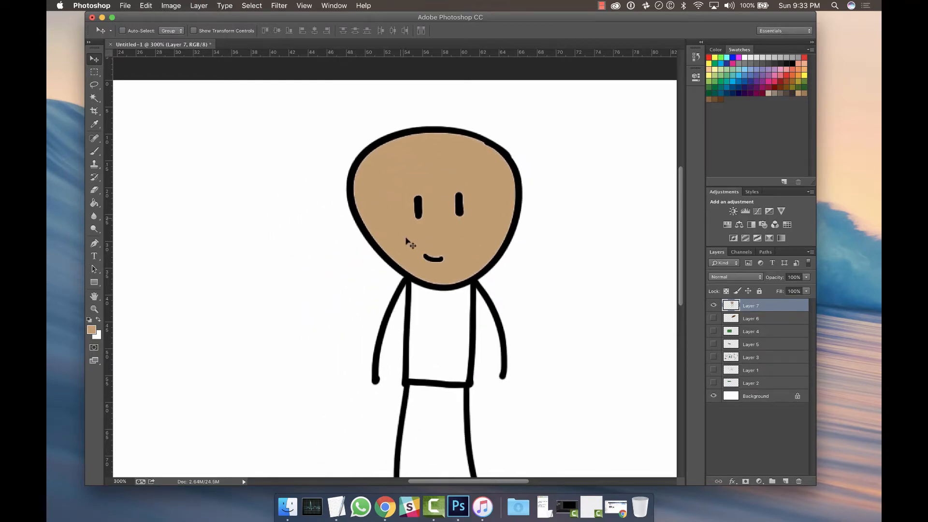
key("super+z")
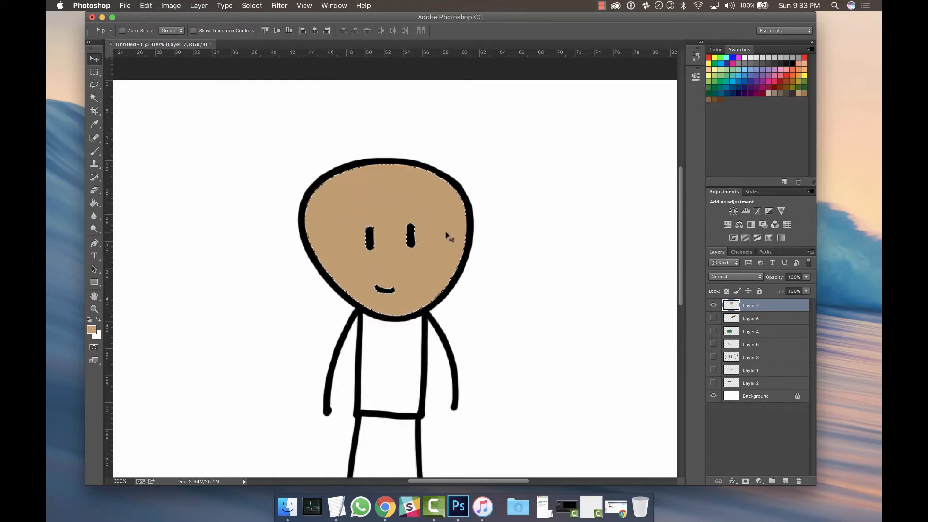
key("alt+super+z")
key("super+d")
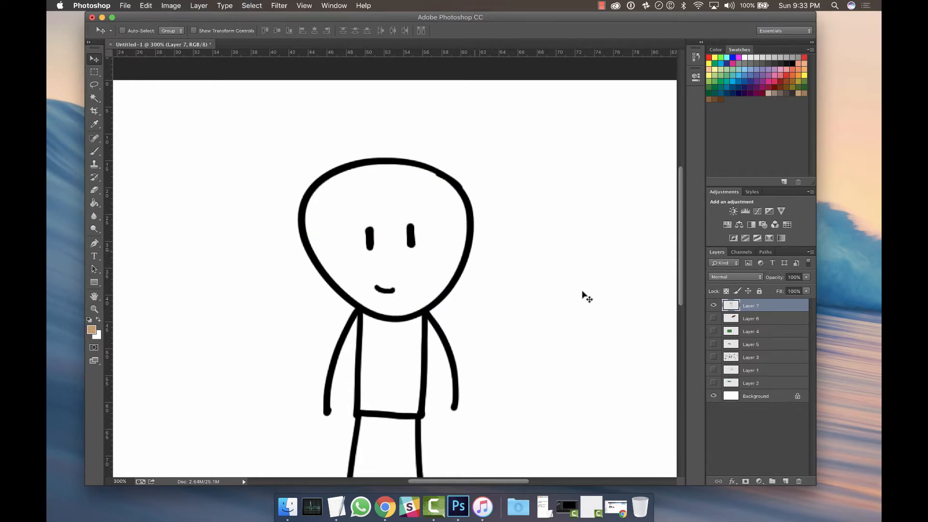
Add a new layer named Layer 8.
key("shift+super+n")
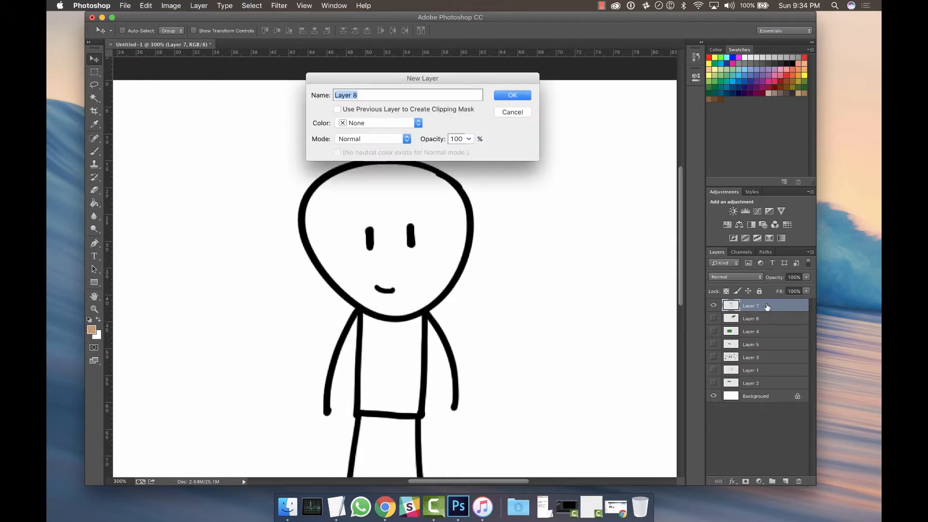
key("Return")
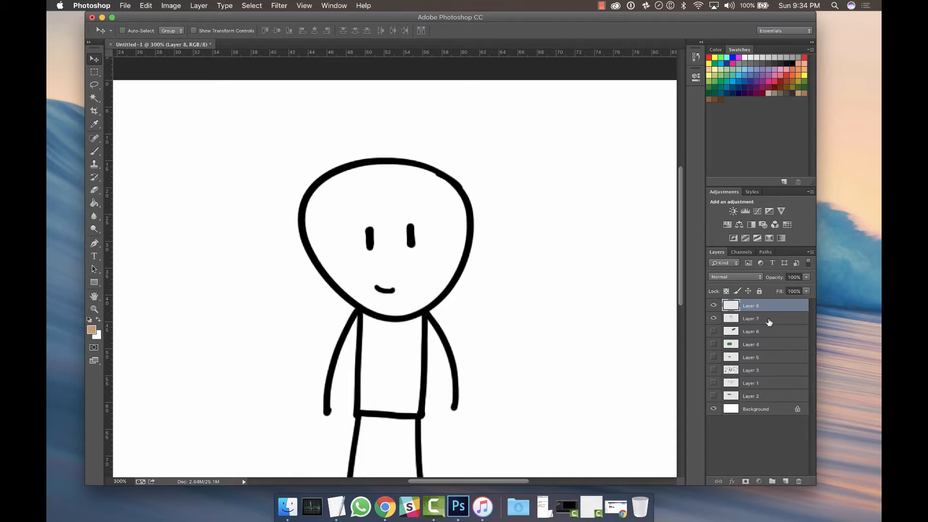
Magic-wand select the head's interior on Layer 7 and make Layer 8 the active layer.
left_click(764, 320)
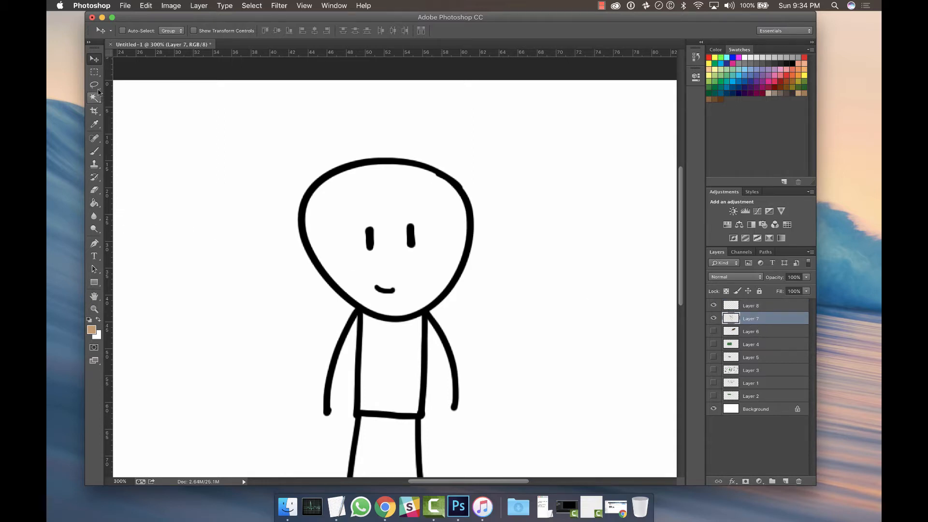
left_click(94, 97)
left_click(392, 232)
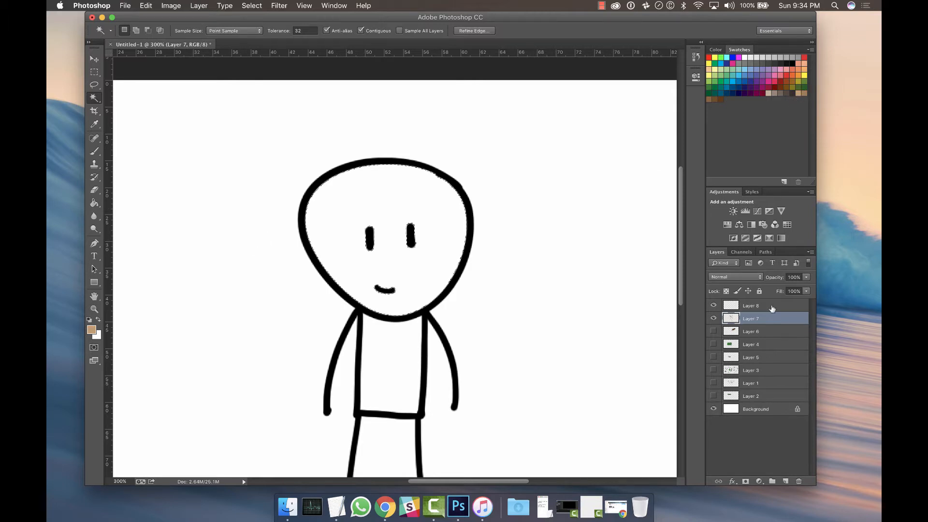
left_click(751, 306)
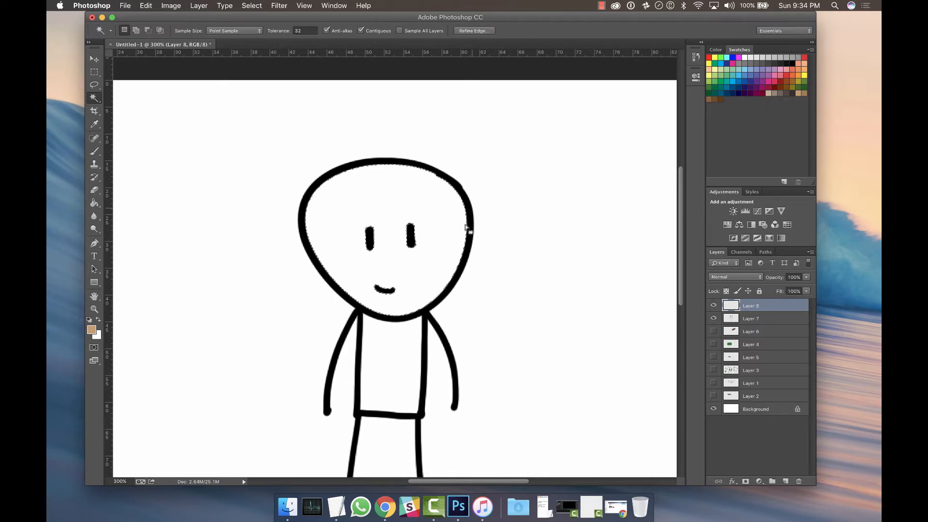
Fill the head selection with tan on Layer 8 using the Paint Bucket, and deselect.
left_click(99, 205)
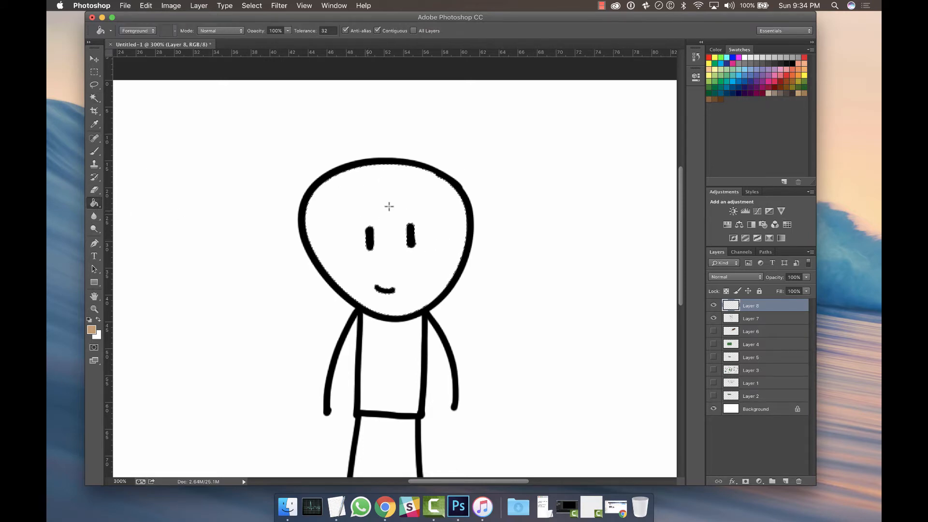
left_click(381, 249)
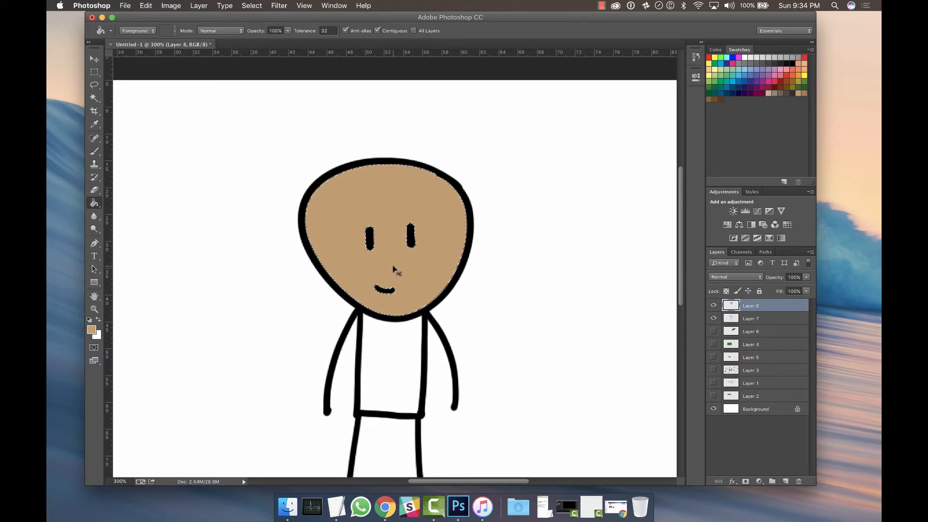
key("super+d")
Try moving the tan fill sideways with the Move tool and undo the move.
left_click(94, 58)
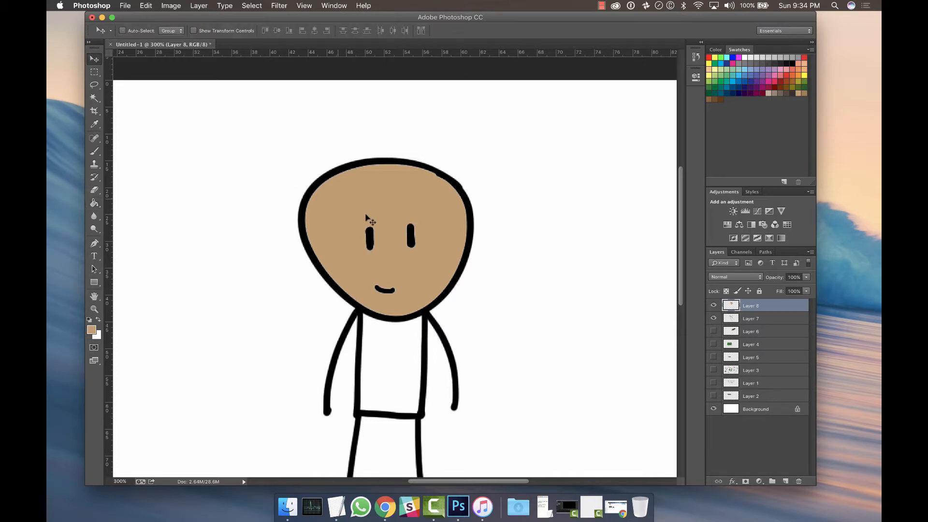
left_click_drag(366, 216, 450, 216)
key("super+z")
Delete a rectangular area of the tan fill across the top of the head and deselect.
left_click(95, 74)
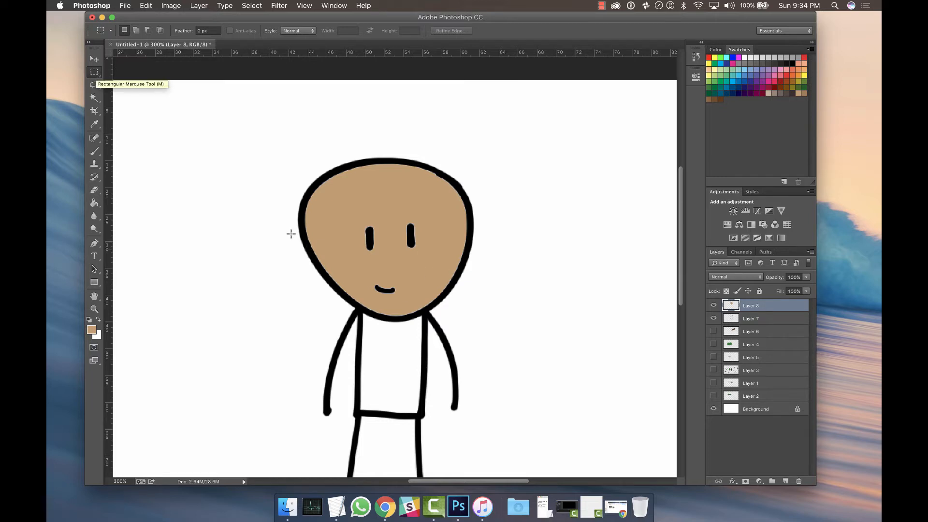
left_click_drag(323, 144, 453, 215)
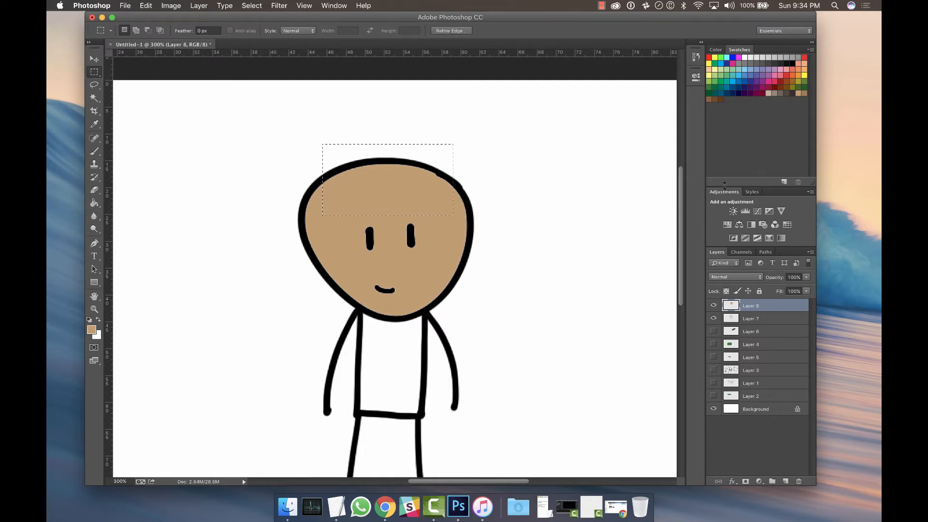
key("Delete")
key("super+d")
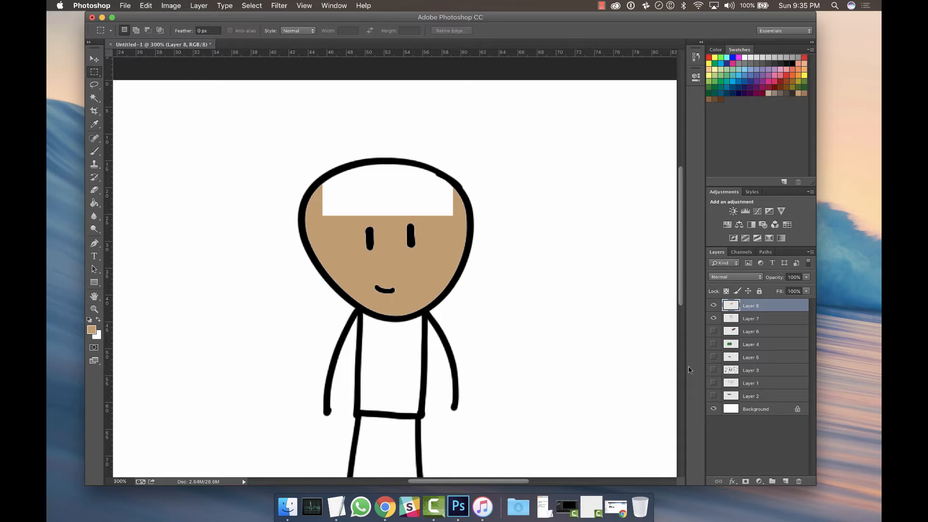
Erase the remaining tan fill inside the head with the Eraser tool.
left_click(95, 191)
mouse_move(420, 229)
left_mouse_down()
mouse_move(350, 256)
mouse_move(404, 227)
mouse_move(447, 257)
mouse_move(489, 253)
mouse_move(441, 192)
mouse_move(308, 215)
mouse_move(392, 289)
mouse_move(455, 312)
mouse_move(325, 276)
mouse_move(335, 285)
mouse_move(461, 205)
mouse_move(299, 254)
left_mouse_up()
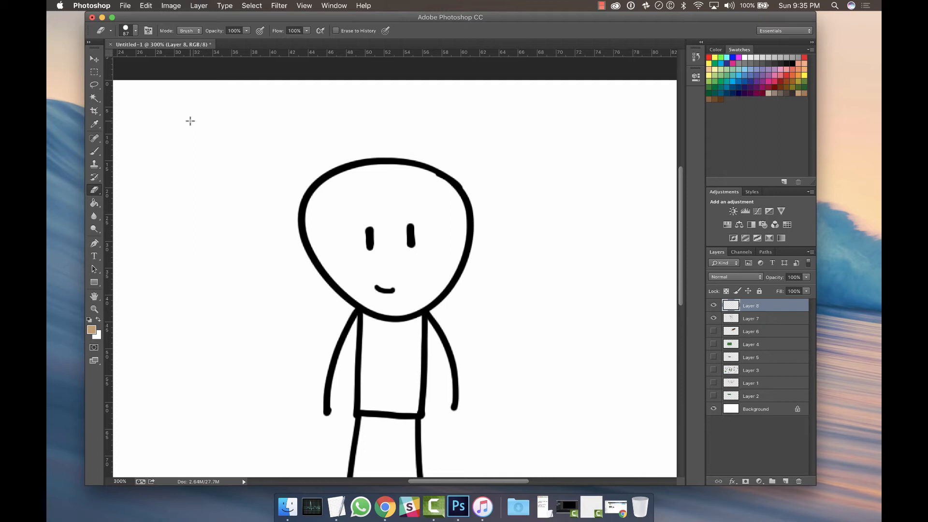
key("super+minus")
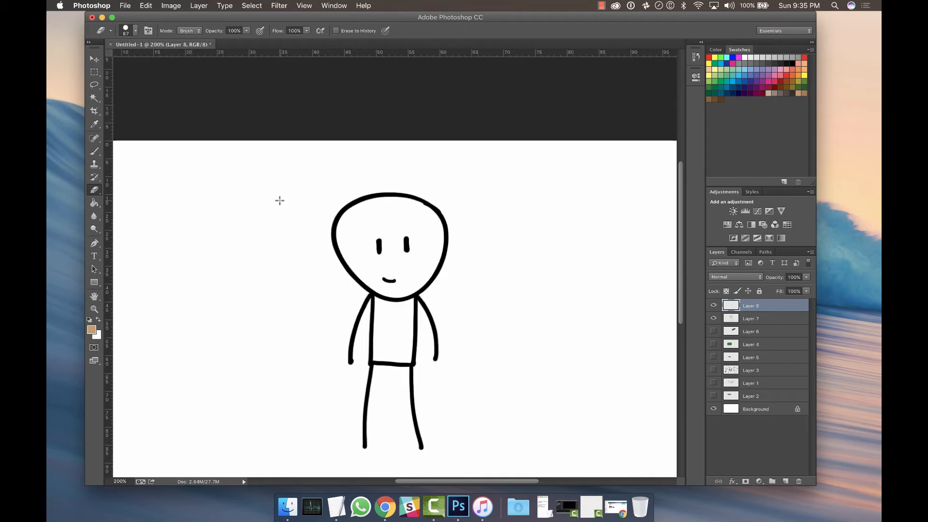
scroll(279, 200, "down", 2)
key("super+minus")
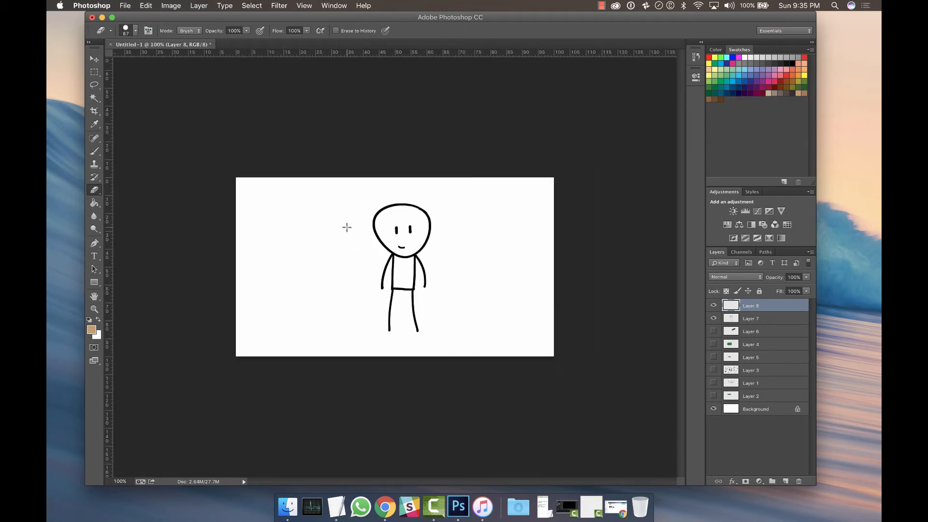
key("super+plus")
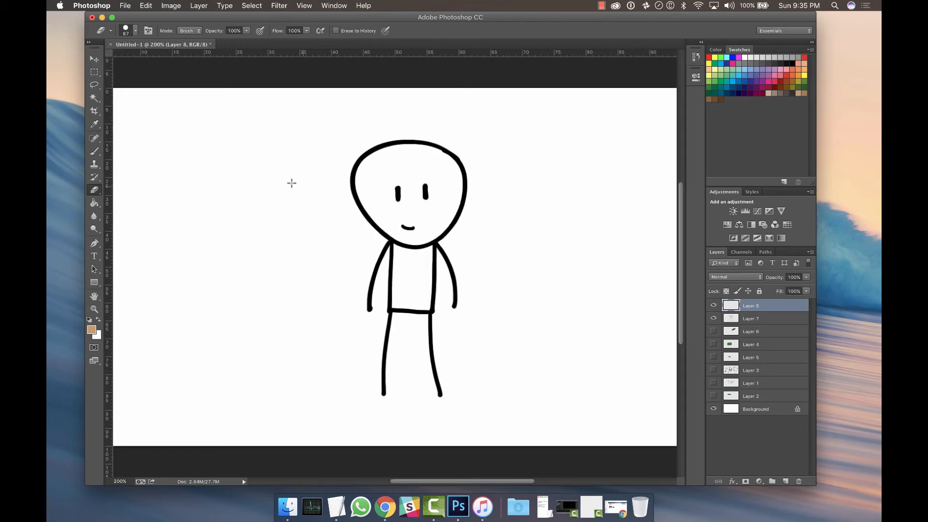
Crop the canvas by pulling its top-left corner inward with the Crop tool, commit, and undo the crop.
left_click(95, 112)
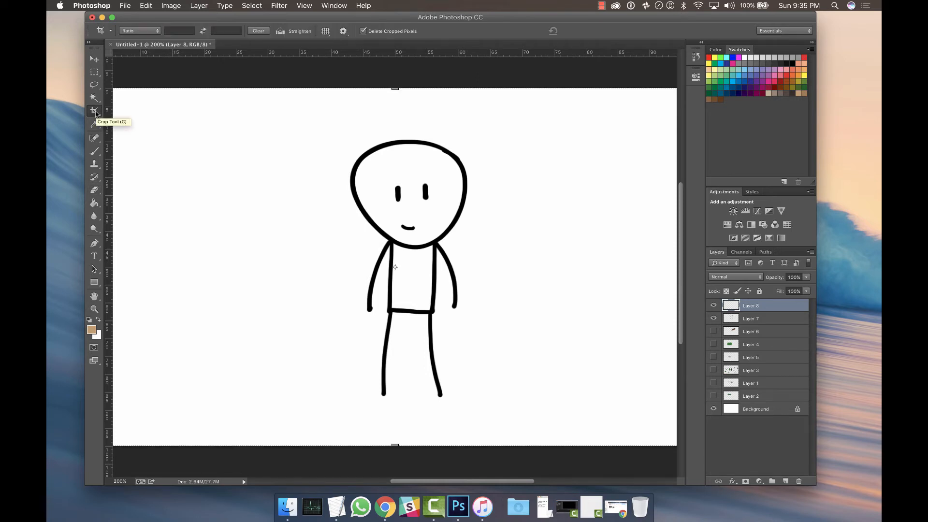
key("super+minus")
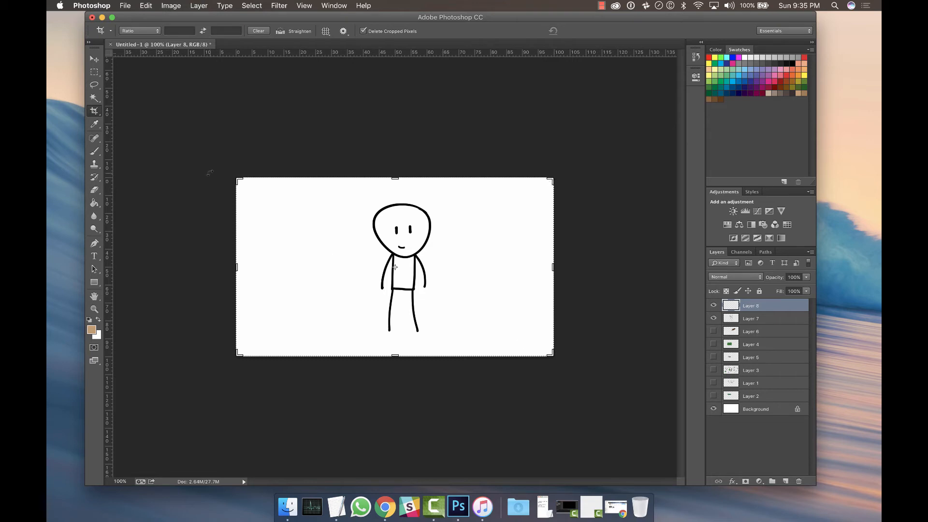
left_click_drag(235, 181, 271, 187)
key("Return")
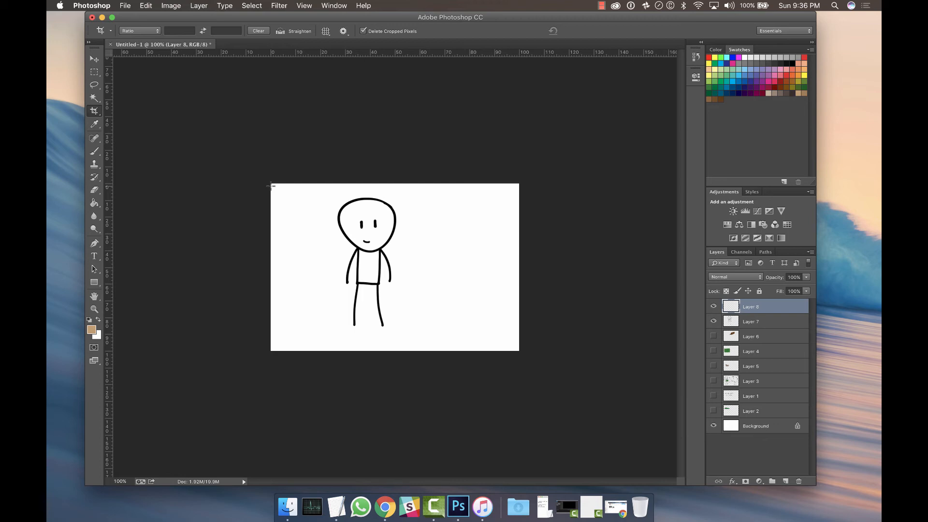
key("super")
key("super+z")
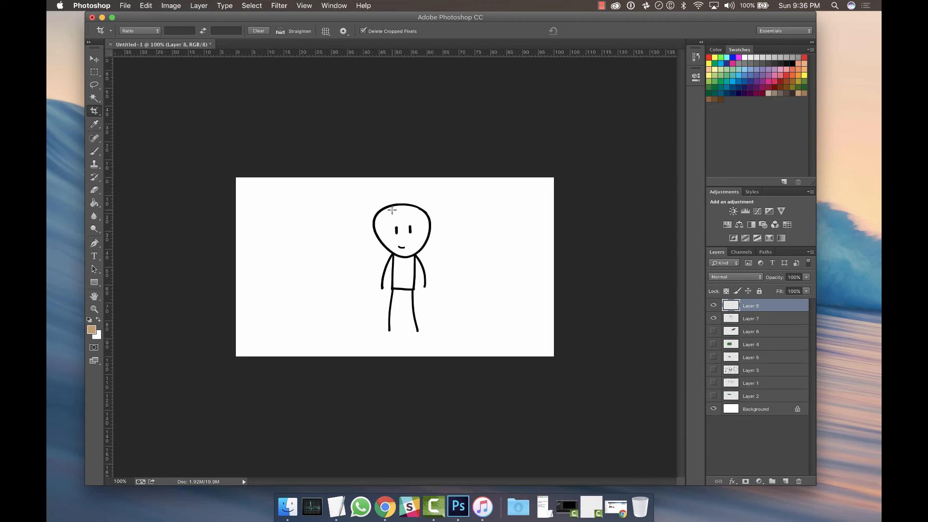
Crop the canvas to a rectangular marquee selection drawn around the stick figure, commit, and undo the crop.
key("super+plus")
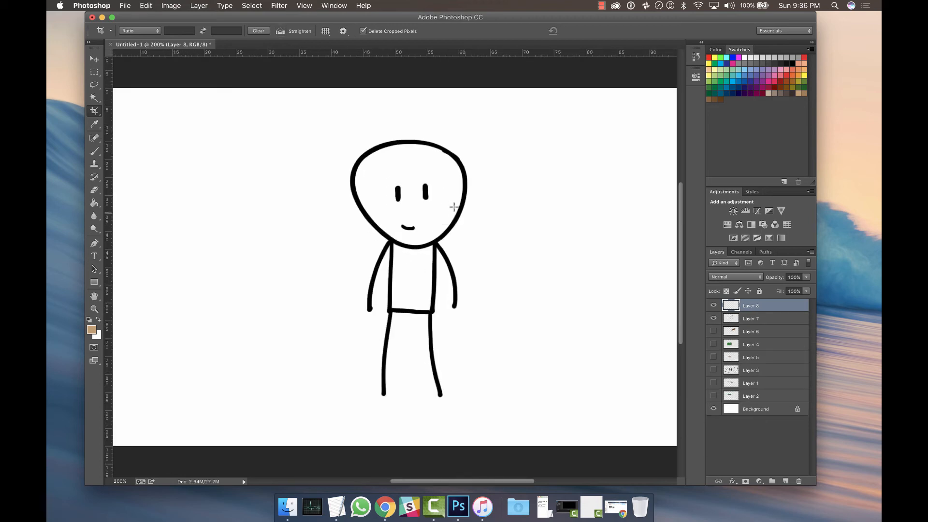
left_click(96, 74)
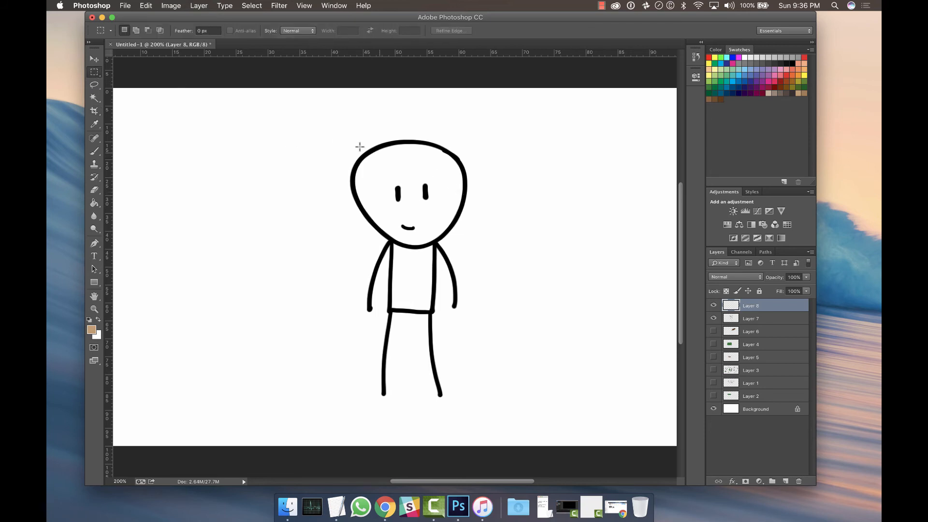
left_click_drag(328, 125, 494, 411)
key("c")
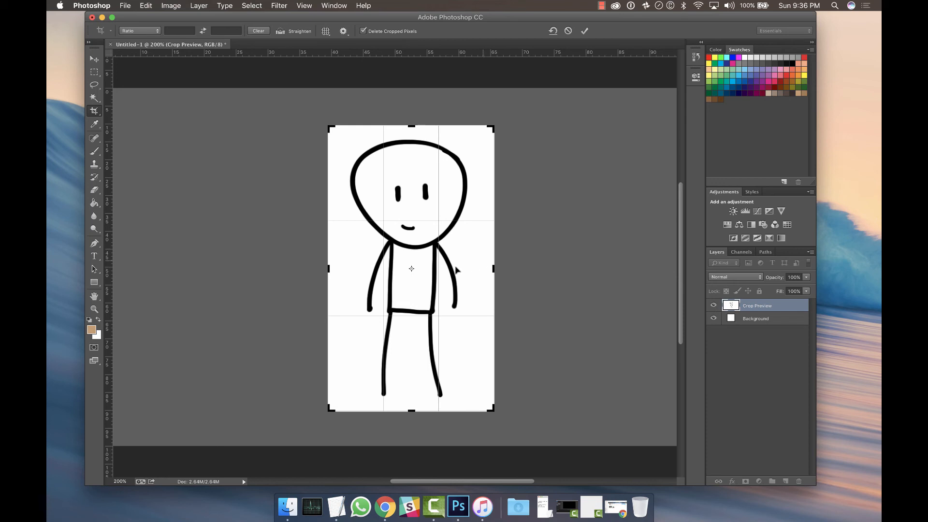
key("Return")
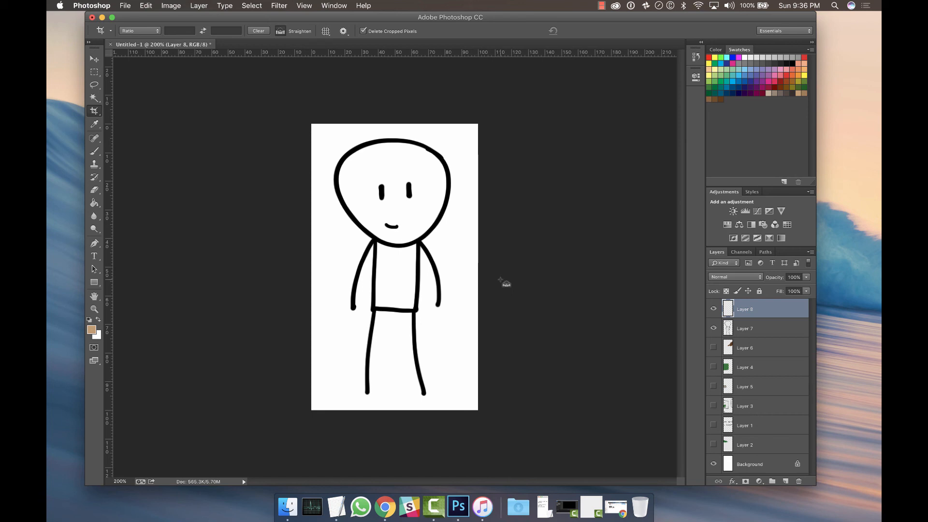
key("super+z")
key("super+minus")
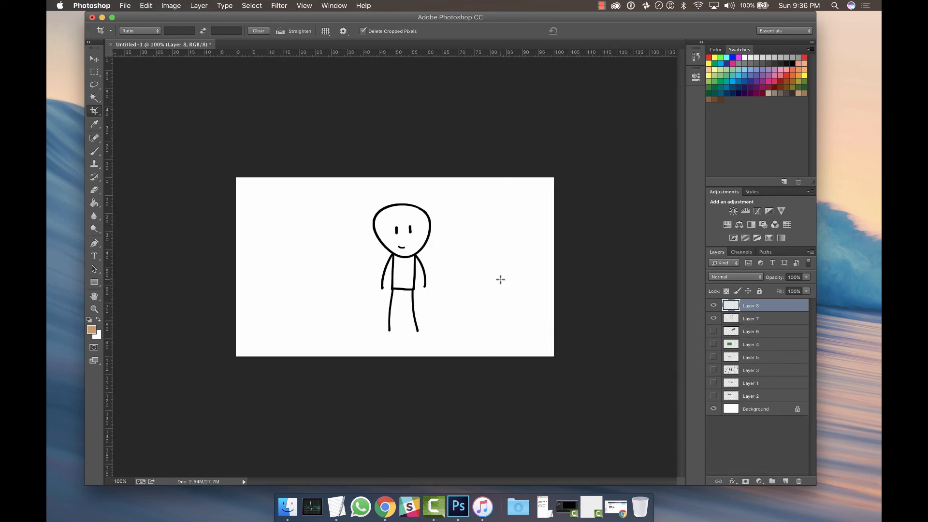